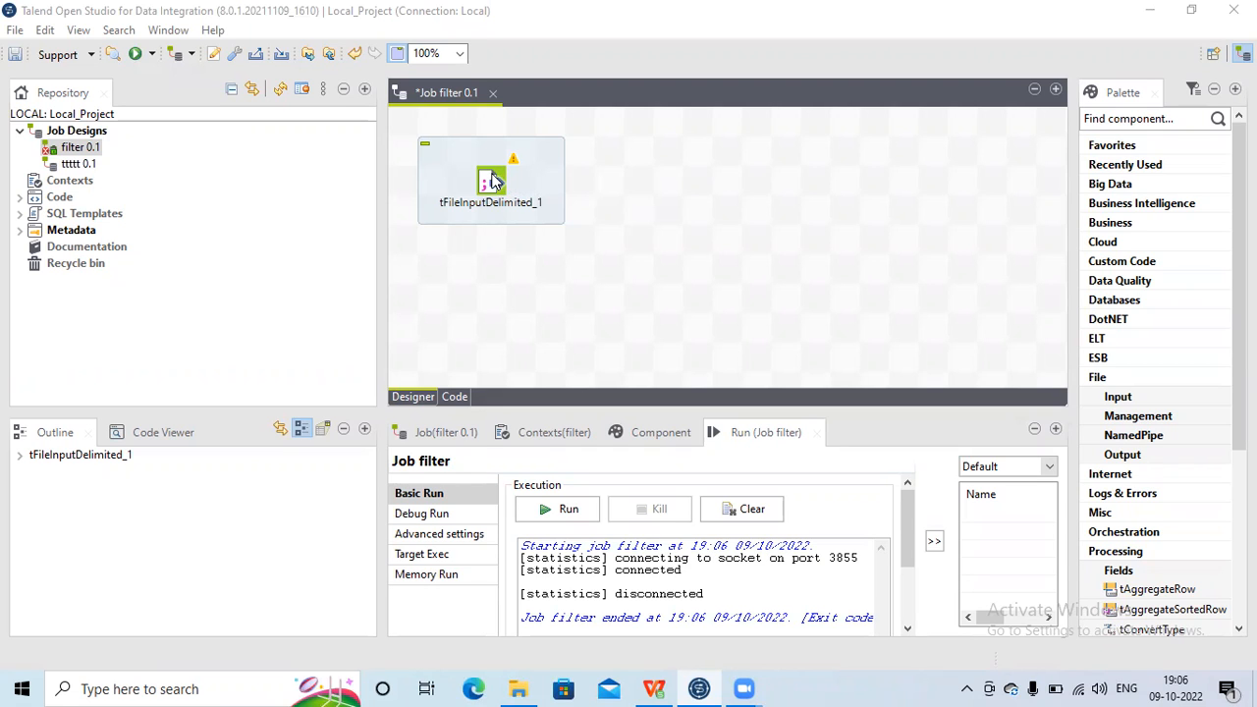
Step: Open the file input component's settings and examine the column headers of EmployeeSalary.csv in the spreadsheet
double_click(492, 180)
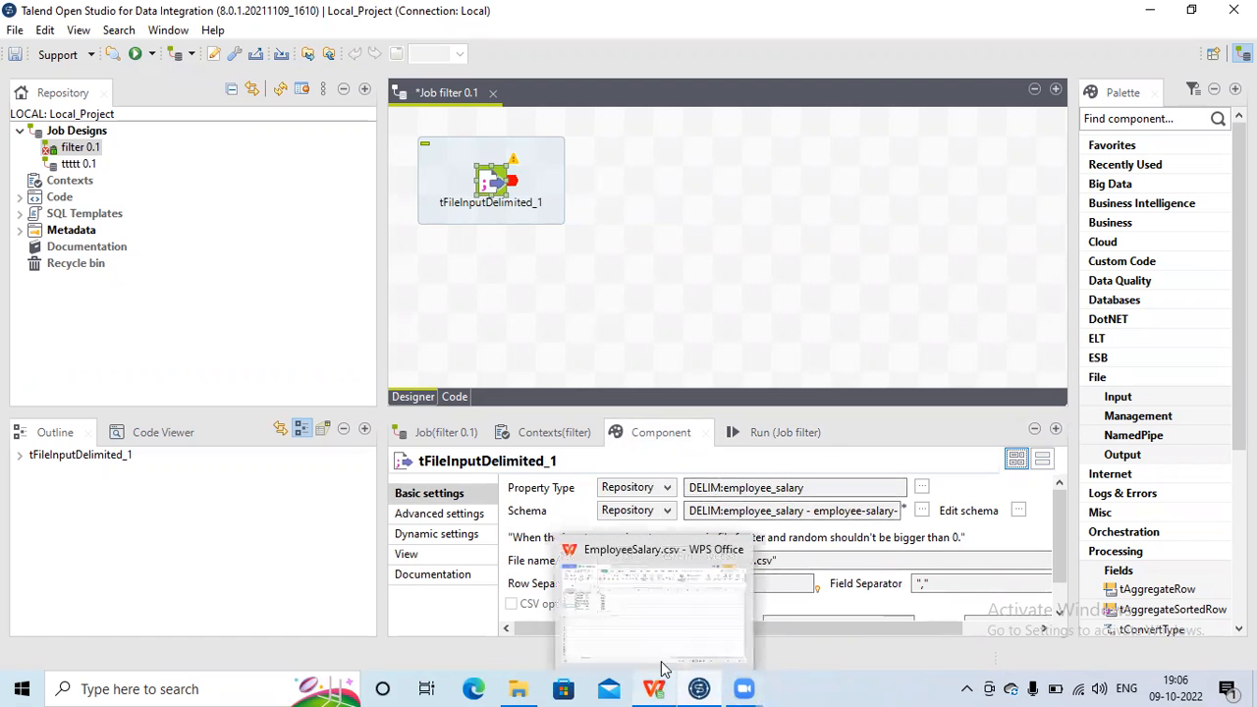
left_click(661, 667)
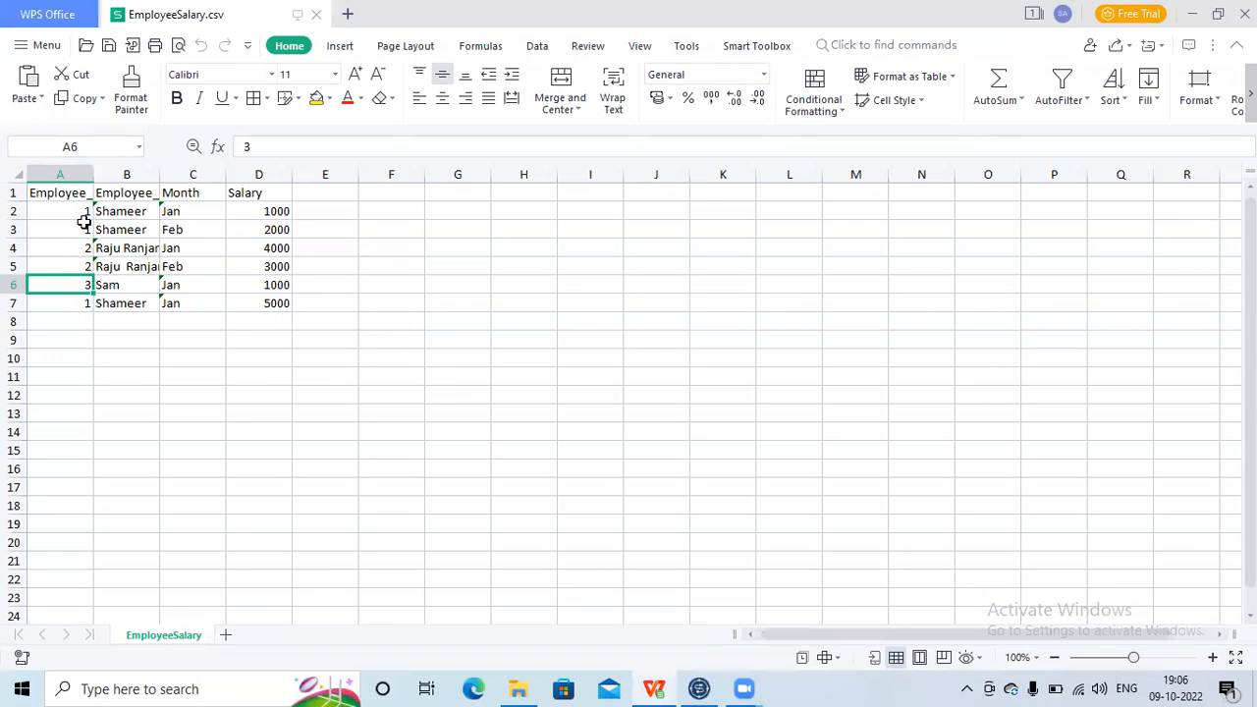
left_click(65, 193)
key("Right")
key("Right")
key("Right")
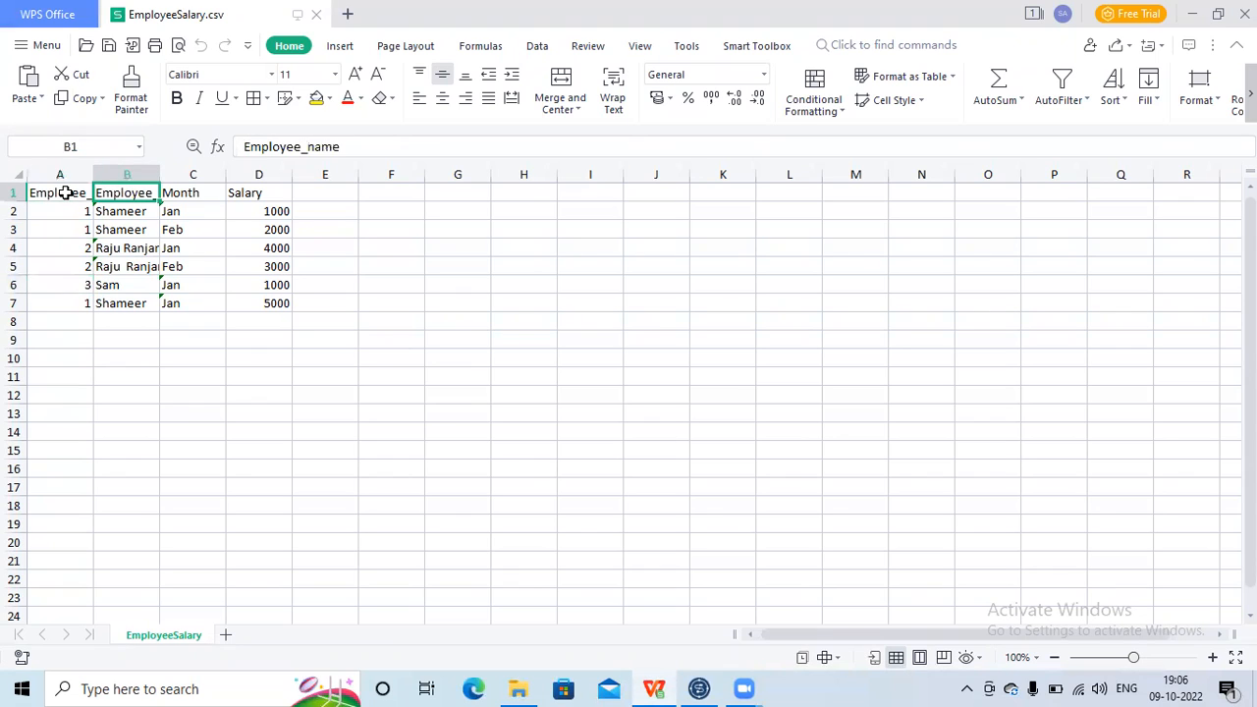
key("Left")
key("Left")
left_click(711, 681)
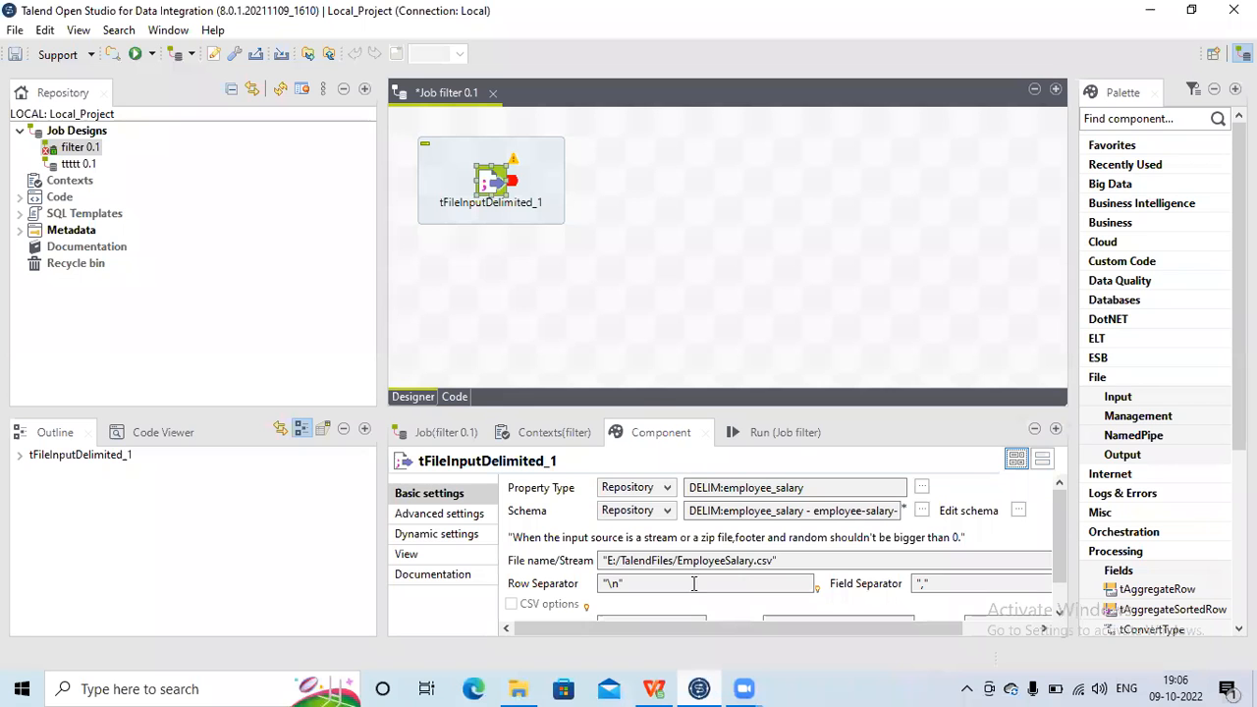
Step: Add a tFilterColumns component to the job and place it to the right of the file input component
left_click(617, 165)
type("tfilter")
key("Down")
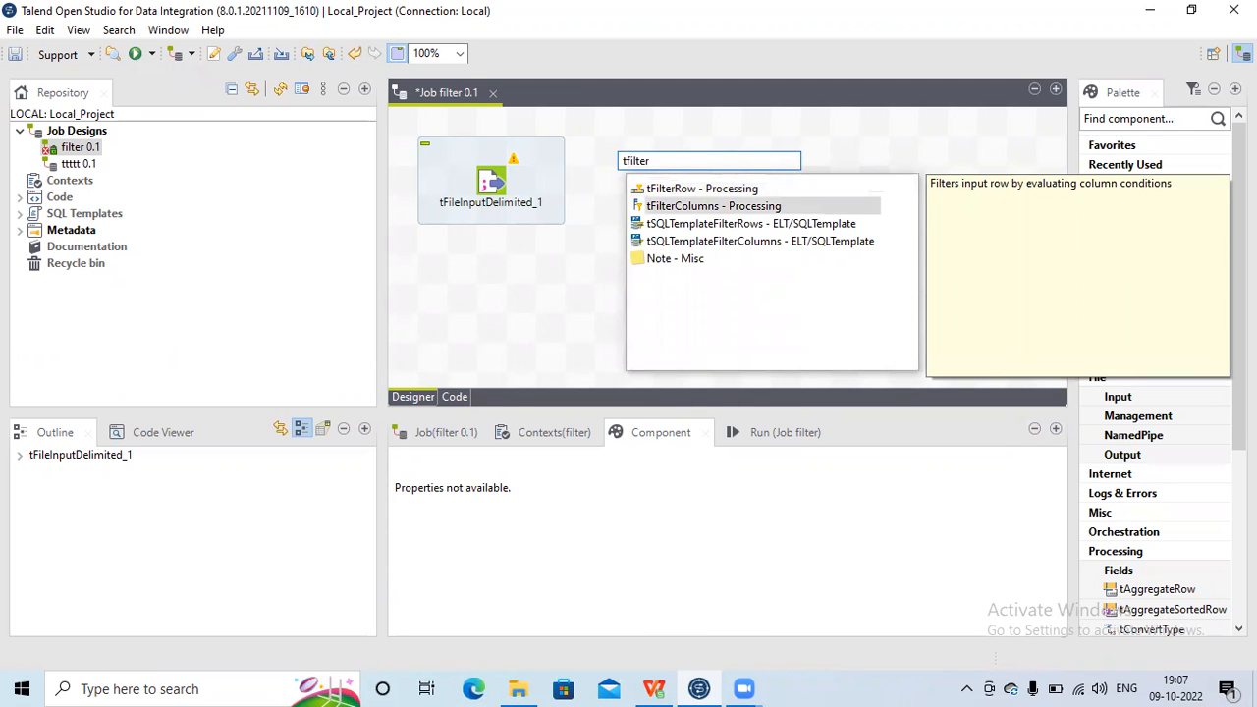
key("Return")
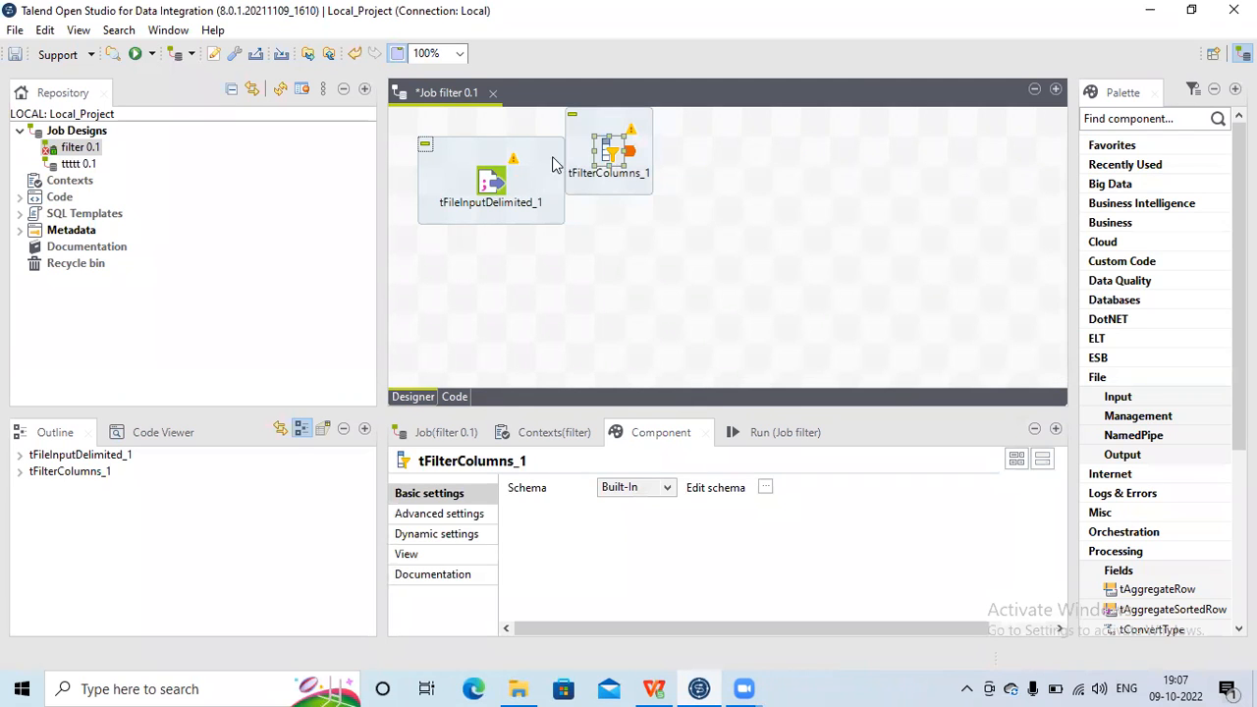
left_click_drag(599, 149, 656, 177)
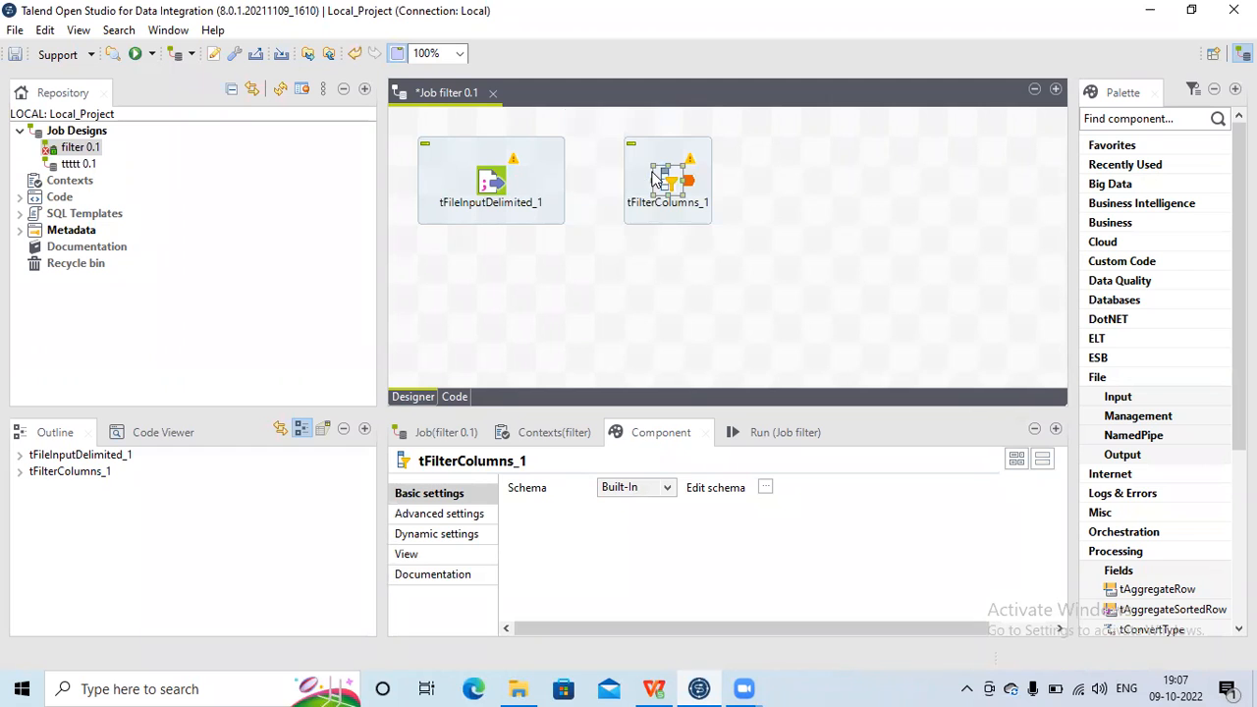
Step: Connect tFileInputDelimited_1 to tFilterColumns_1 with a Main row link and select the filter component
left_click(488, 187)
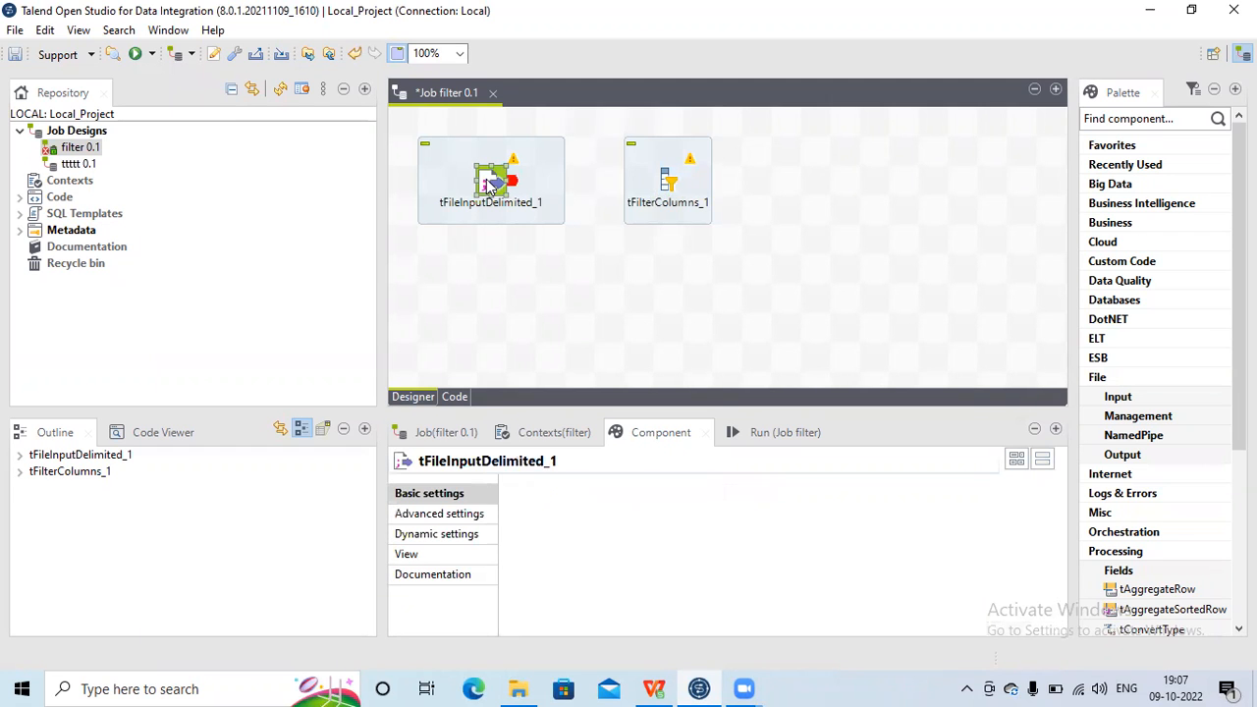
right_click(488, 187)
mouse_move(533, 192)
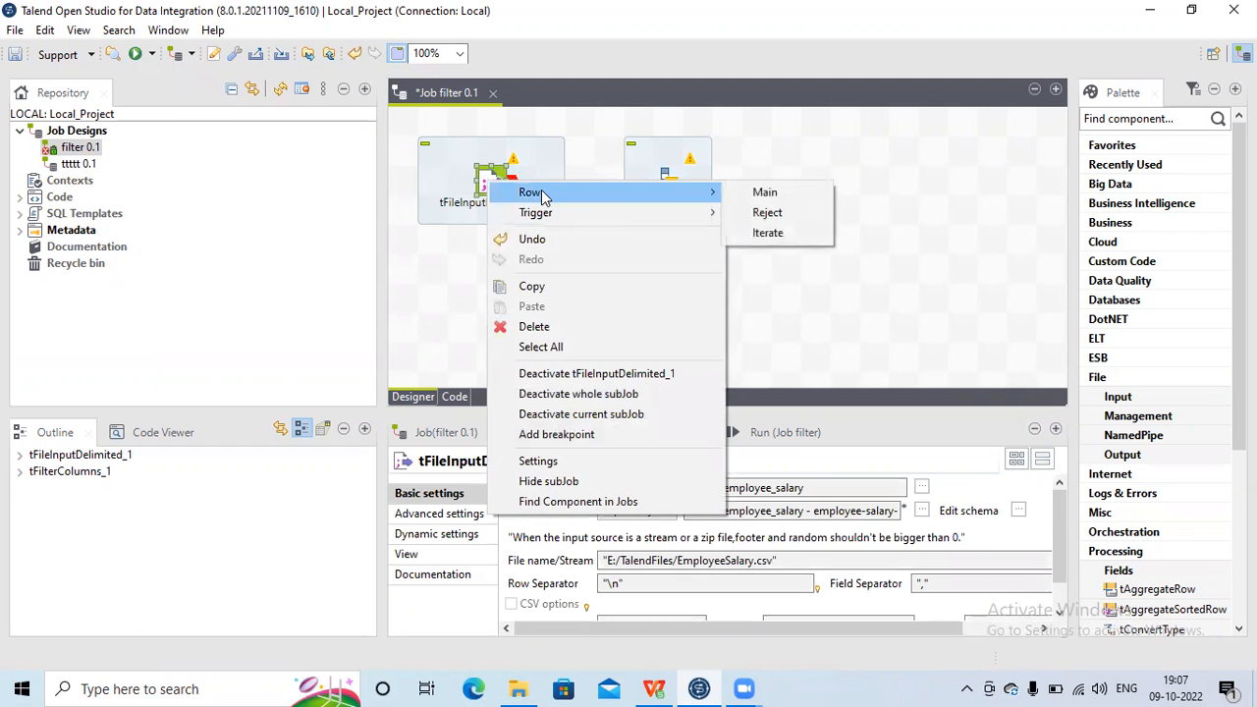
left_click(746, 195)
left_click(671, 189)
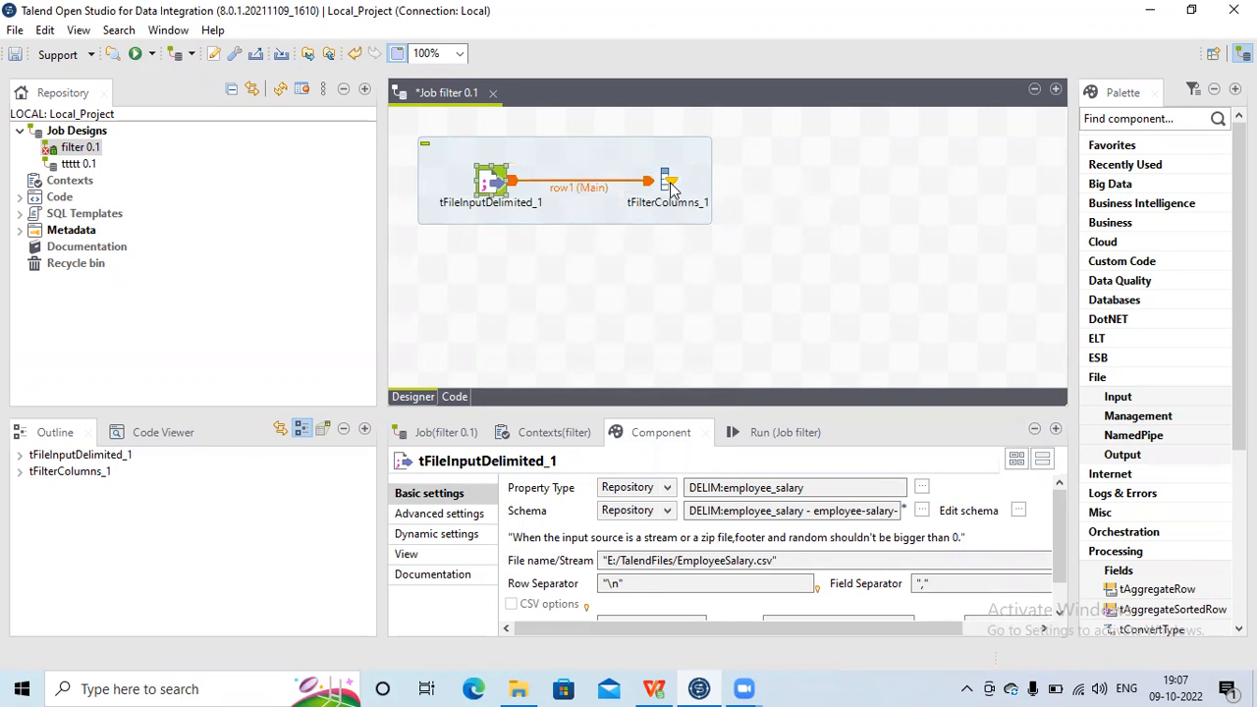
left_click(672, 188)
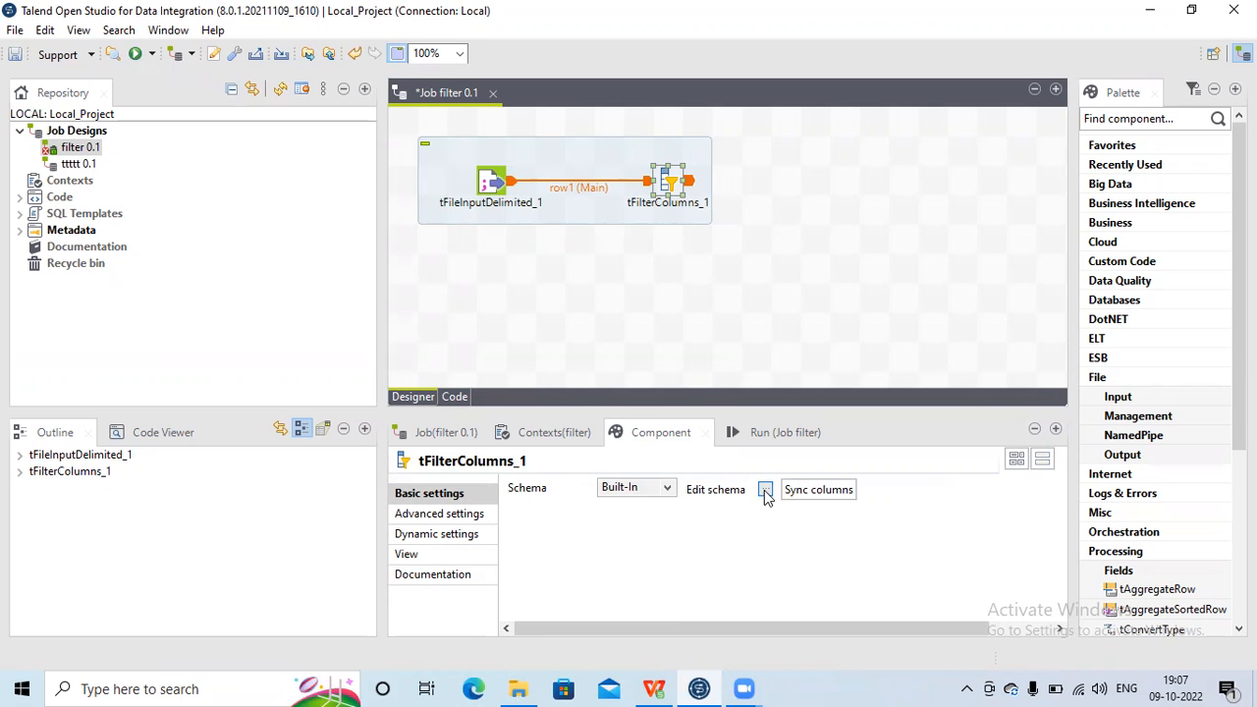
Step: Review the spreadsheet's column headers again before returning to the job designer
left_click(661, 685)
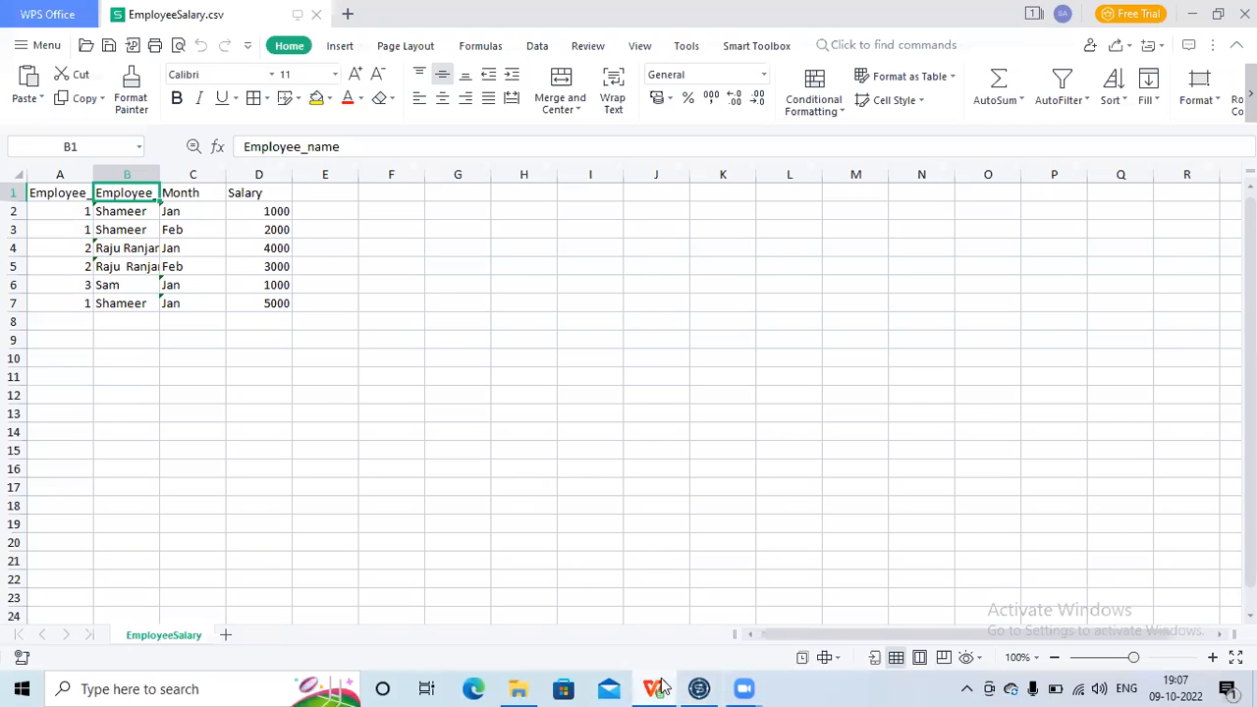
left_click(59, 194)
key("Right")
key("Right")
key("Right")
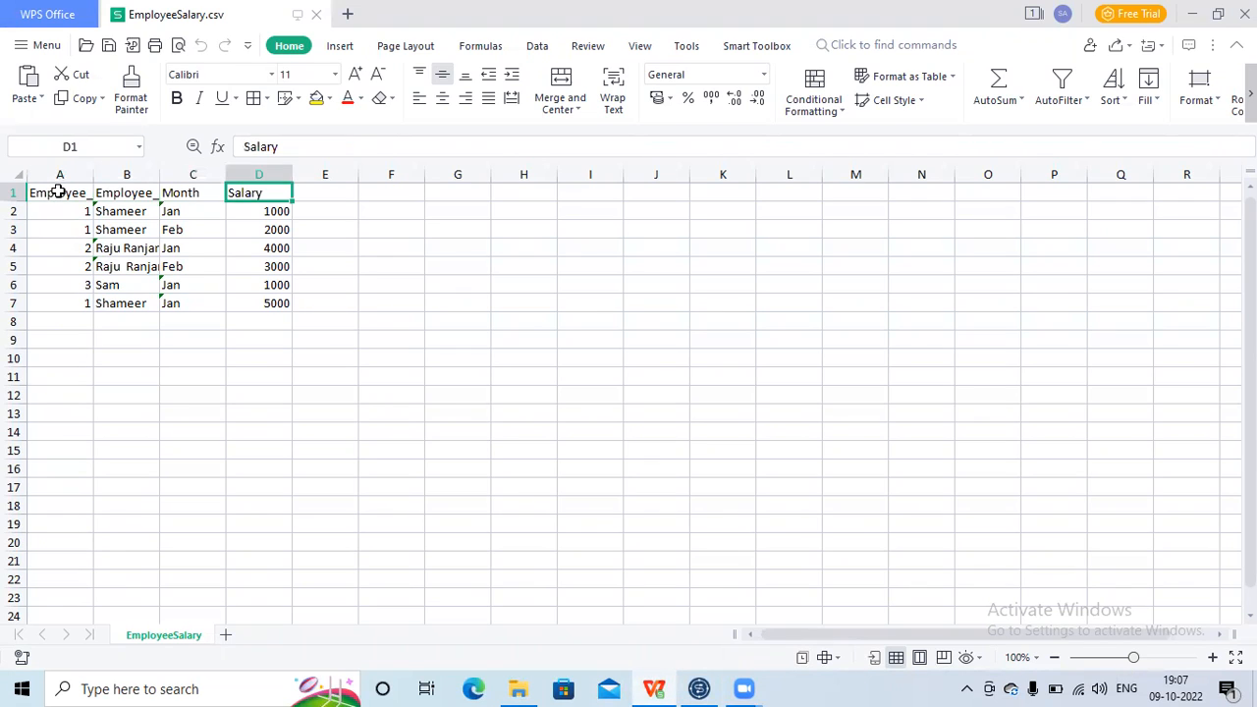
key("Left")
key("Left")
key("Left")
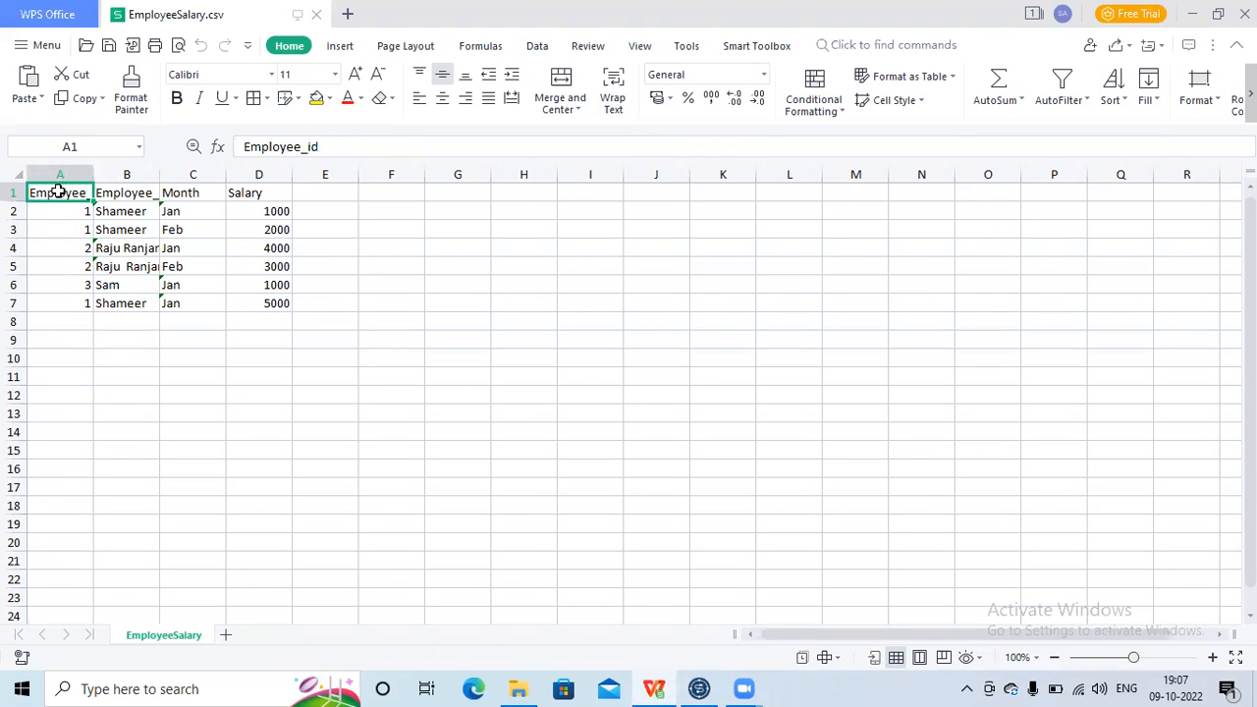
key("Right")
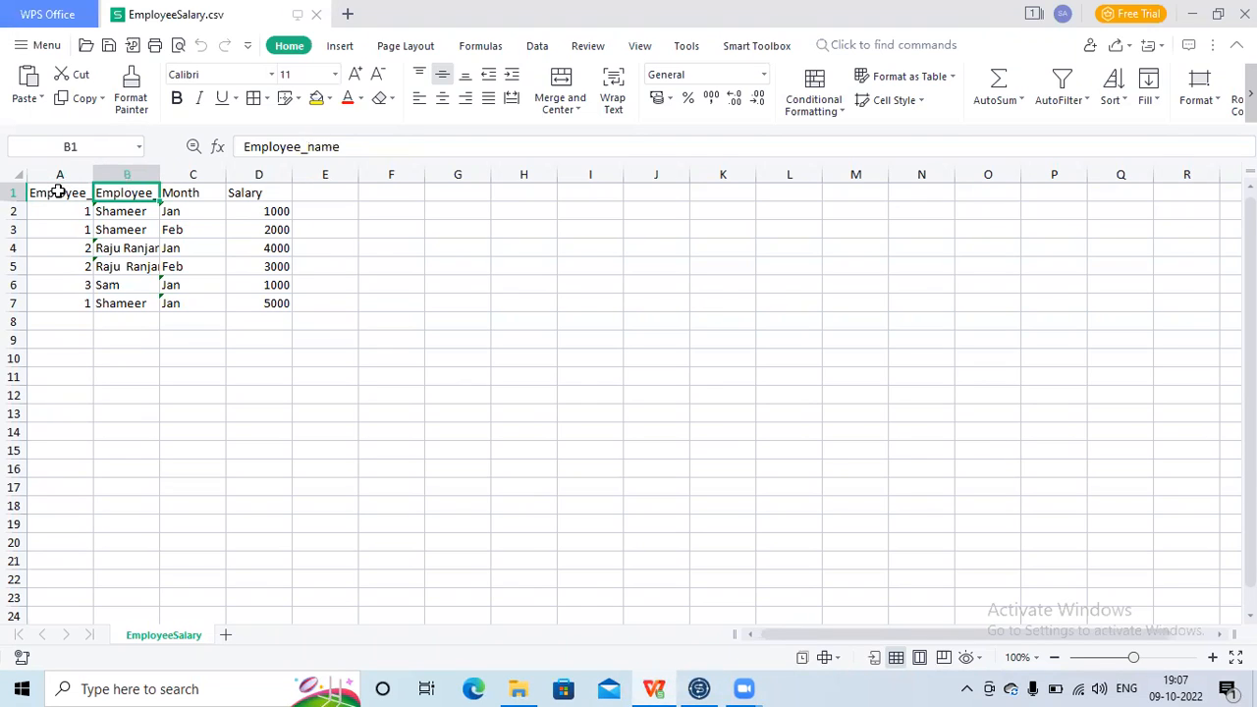
key("Right")
key("Right")
key("Left")
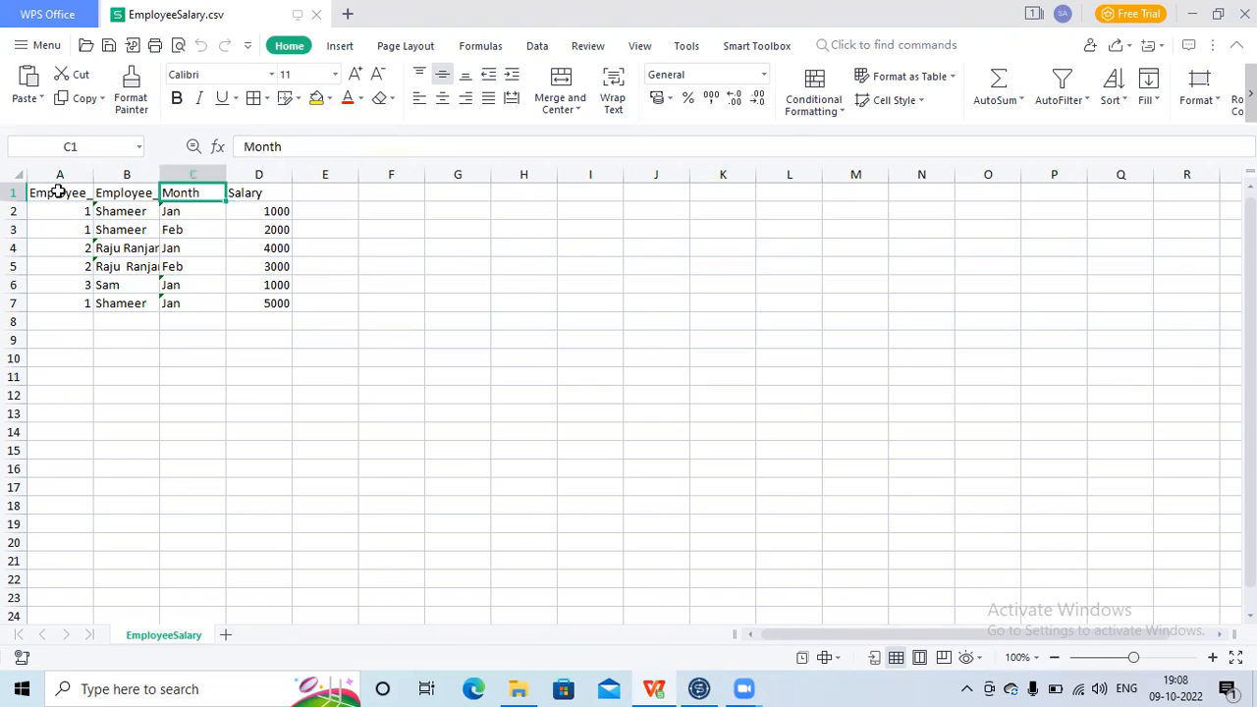
key("Left")
key("Left")
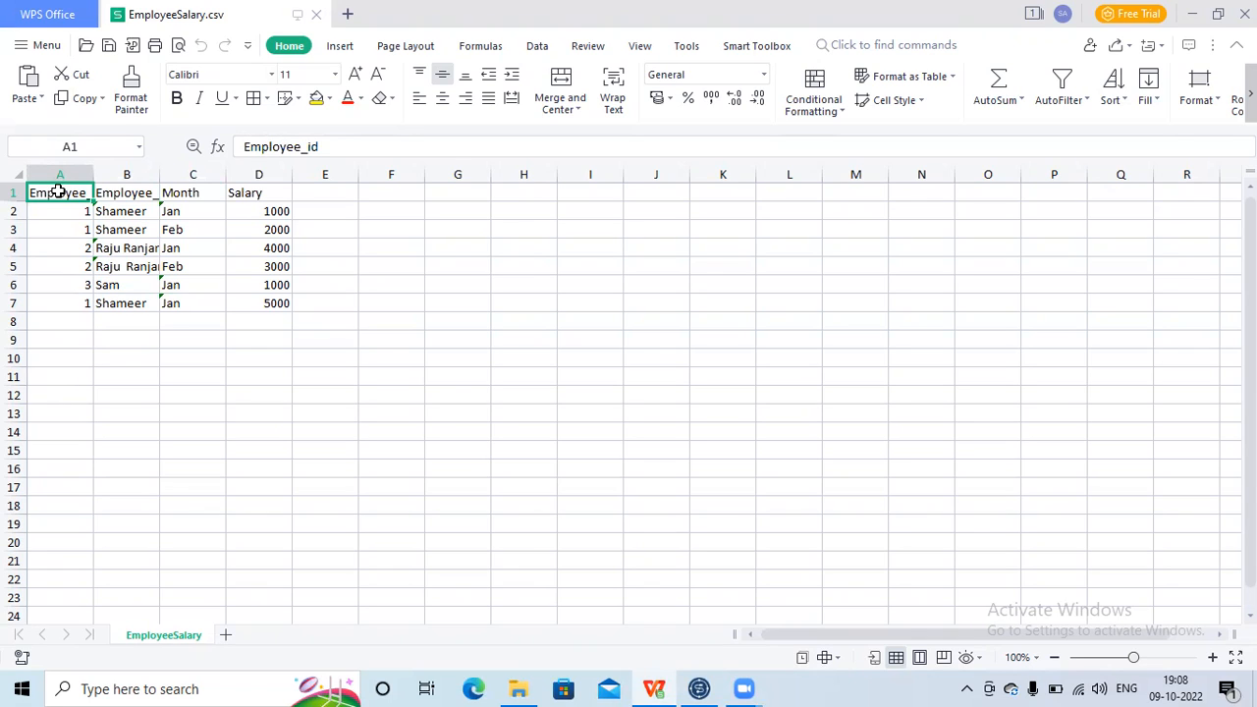
left_click(183, 196)
key("Left")
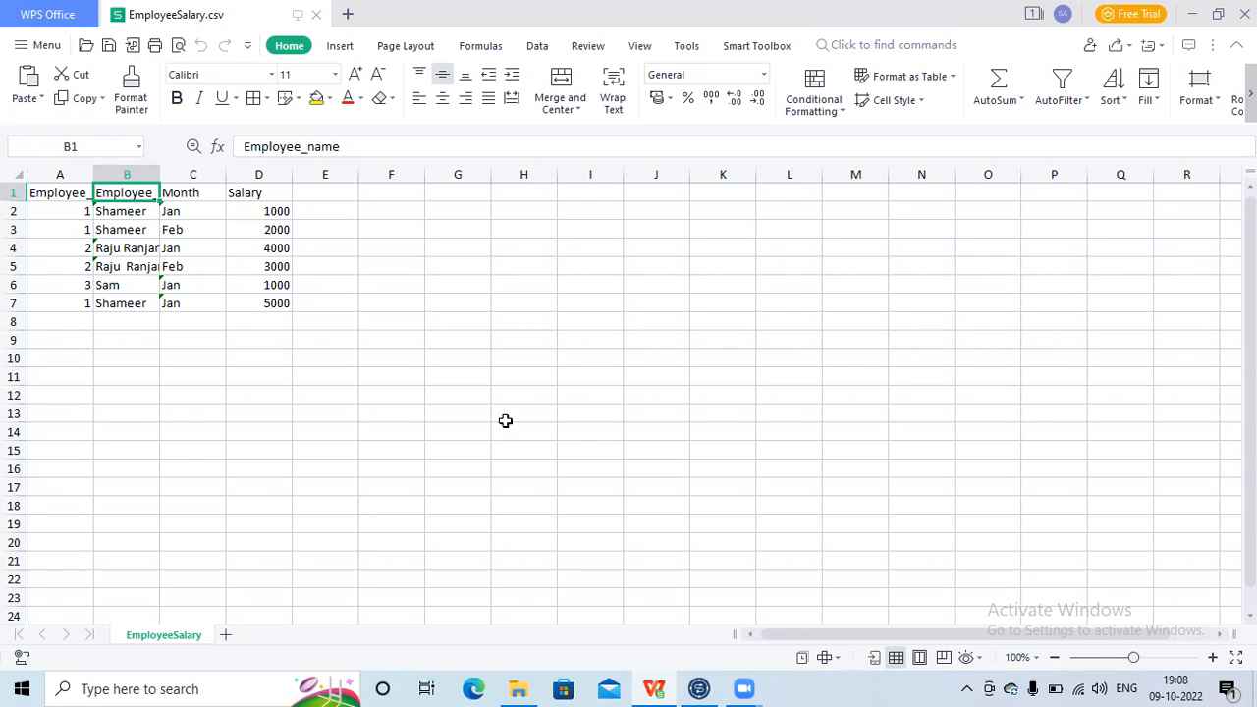
left_click(74, 194)
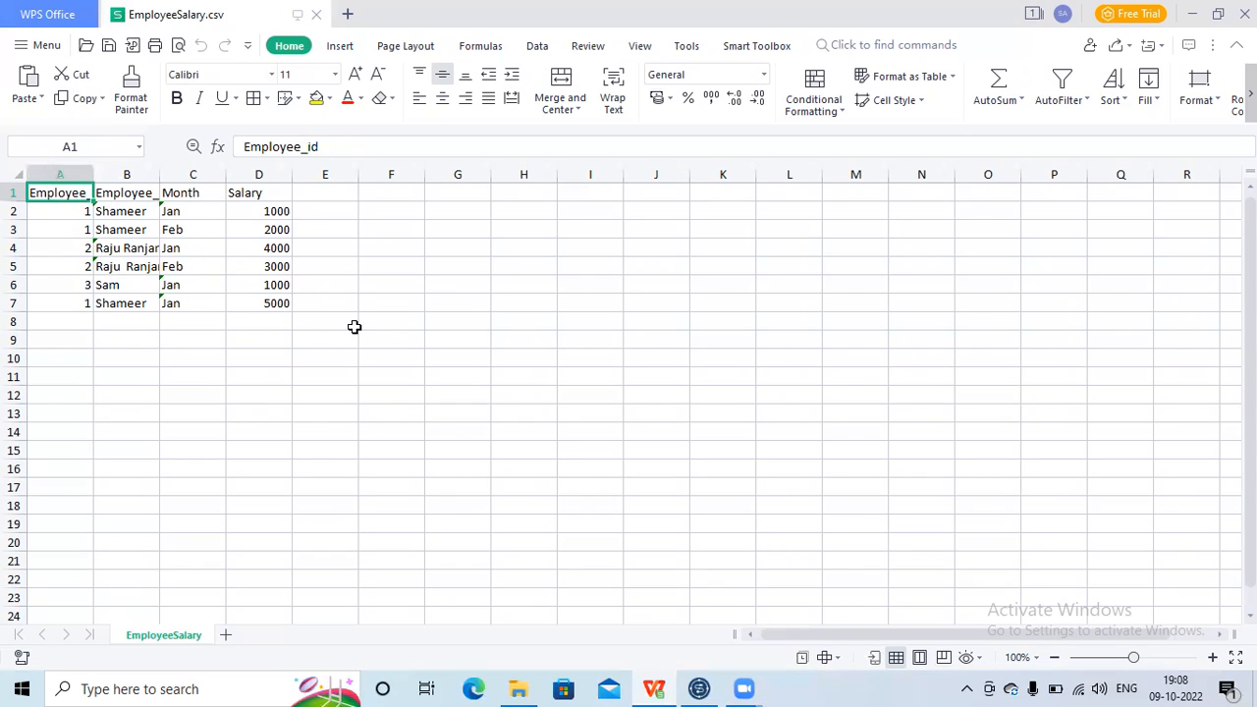
left_click(711, 688)
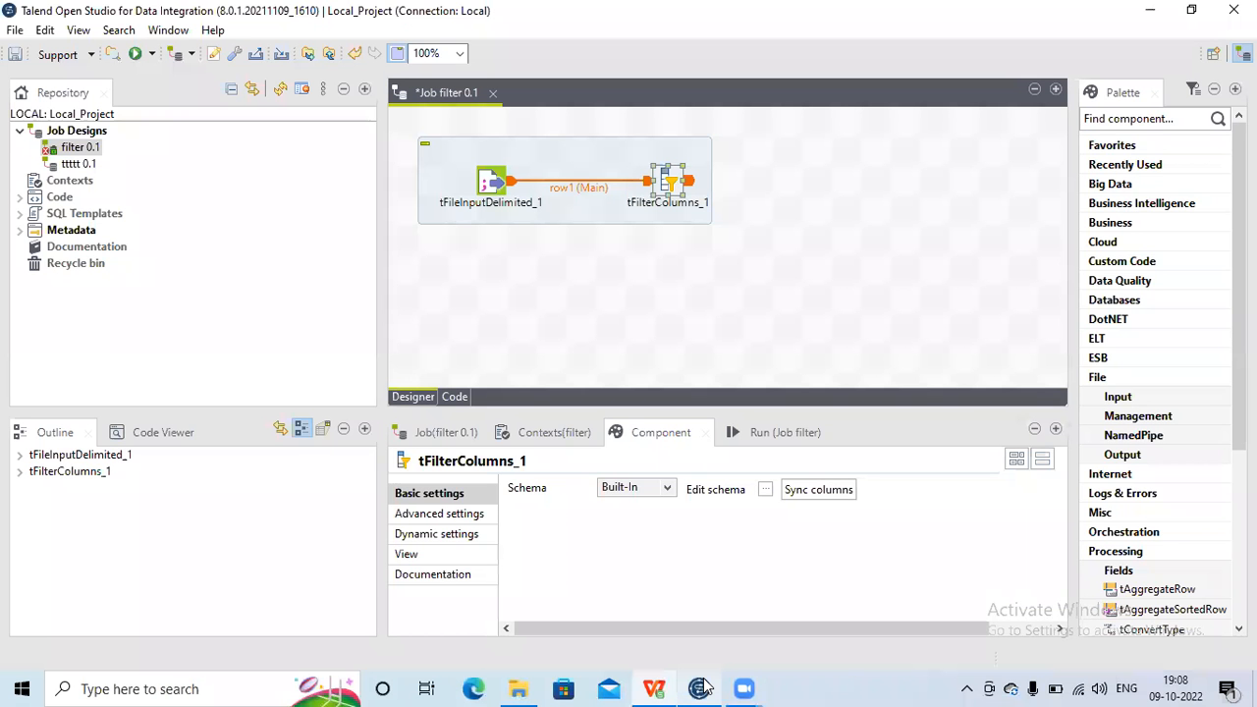
Step: Open the tFilterColumns schema editor and copy Employee_id and Employee_name to the output schema
left_click(763, 490)
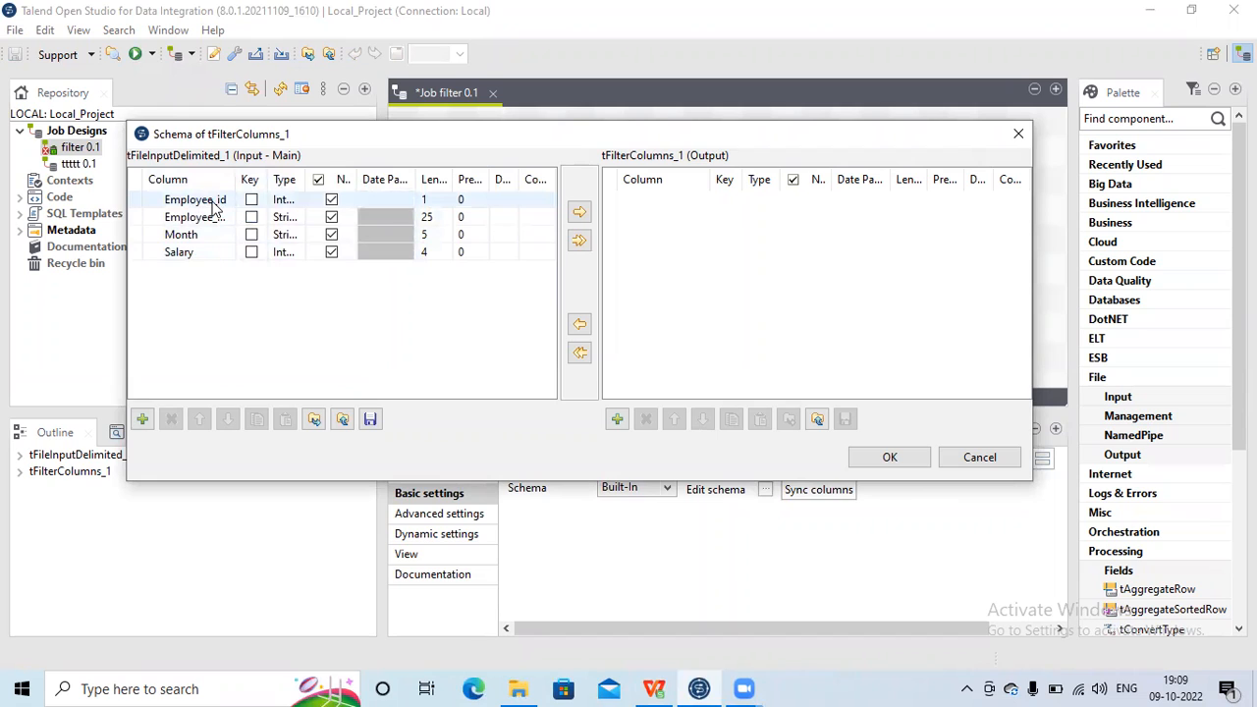
left_click(212, 203)
left_click(213, 202)
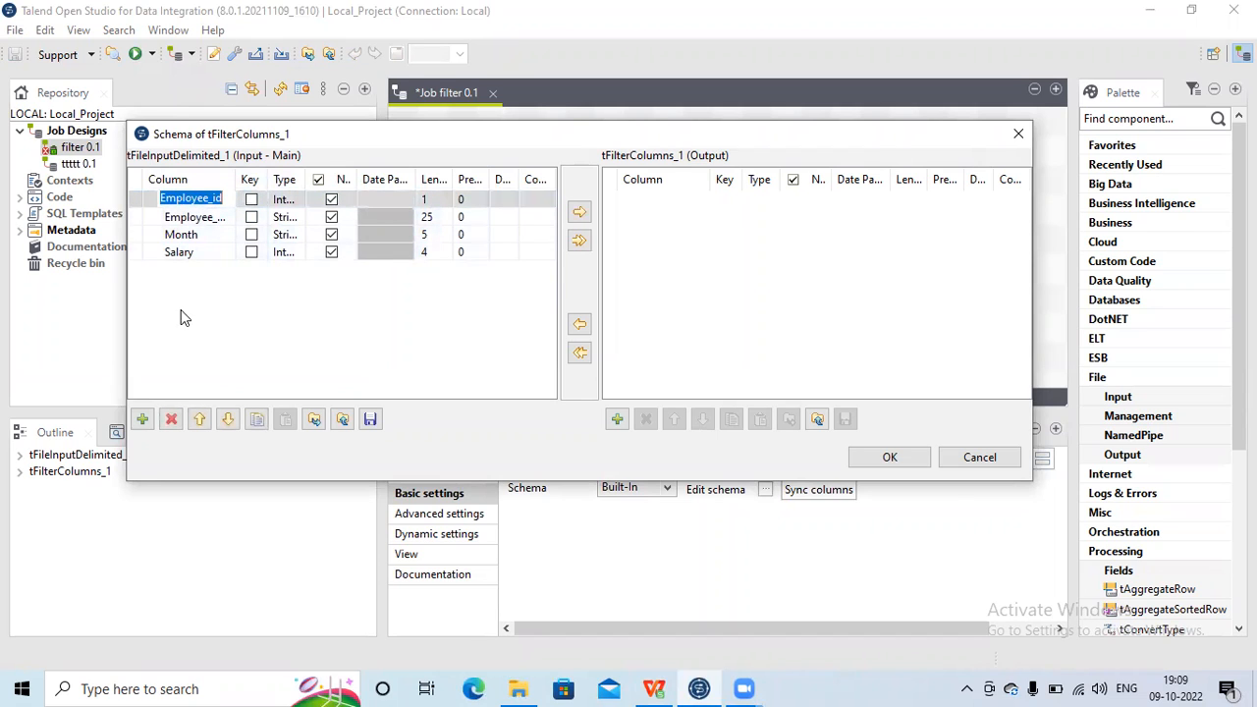
left_click(580, 212)
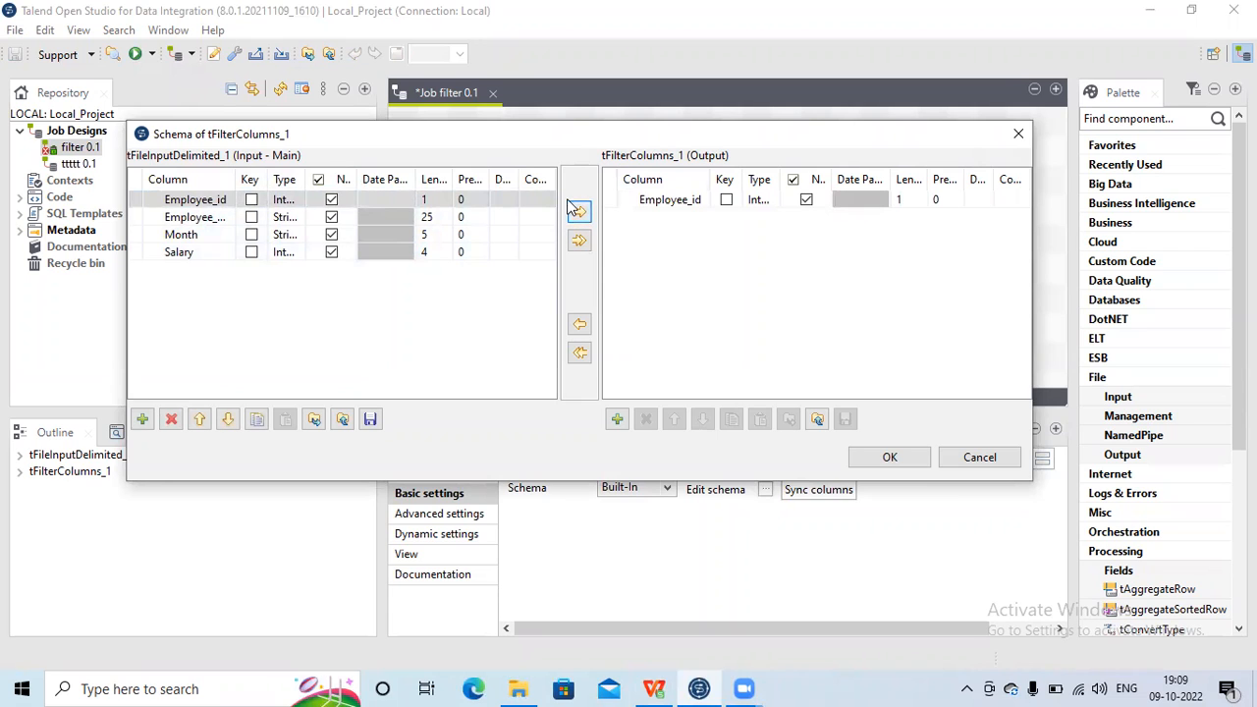
left_click(192, 220)
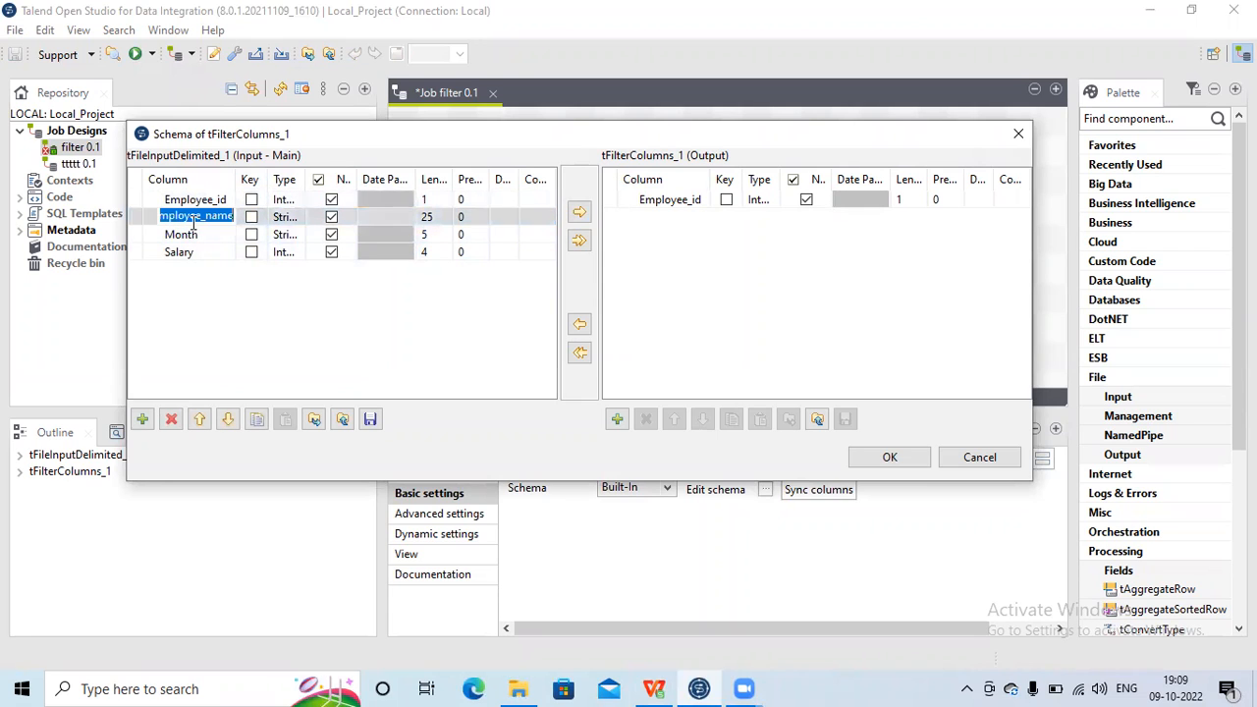
left_click(580, 213)
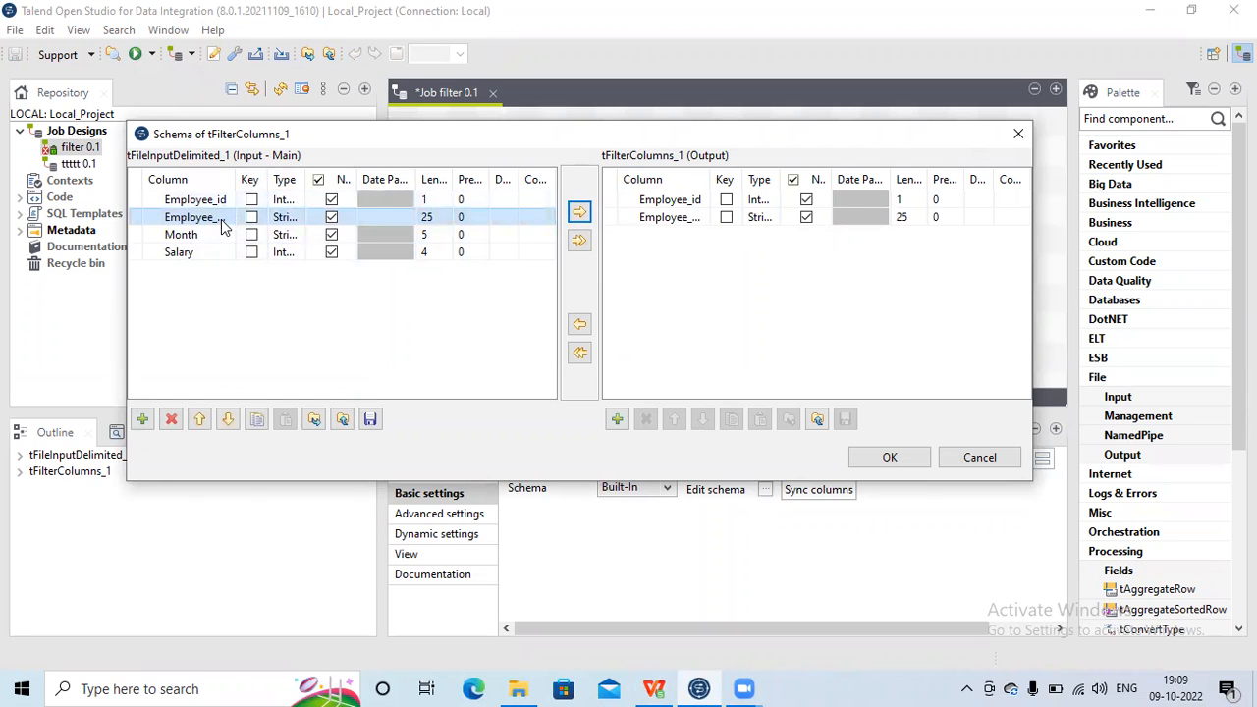
Step: Move Employee_name above Employee_id in the output schema
left_click(674, 217)
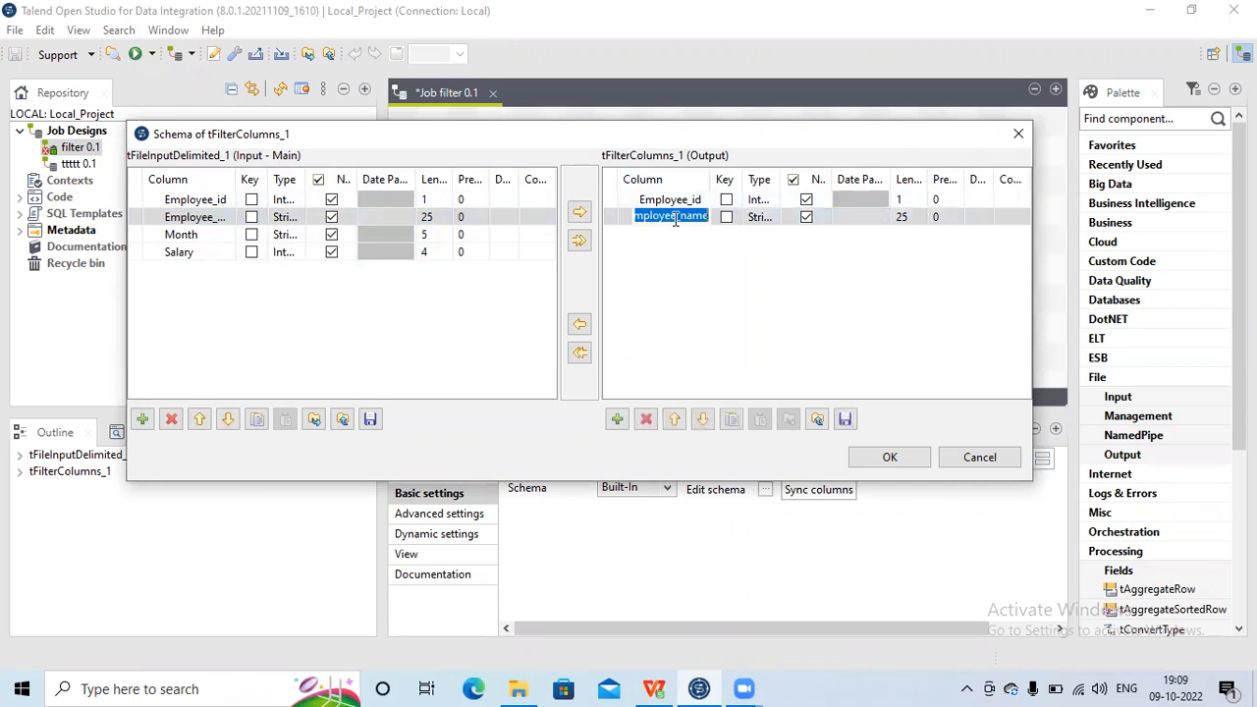
left_click(675, 420)
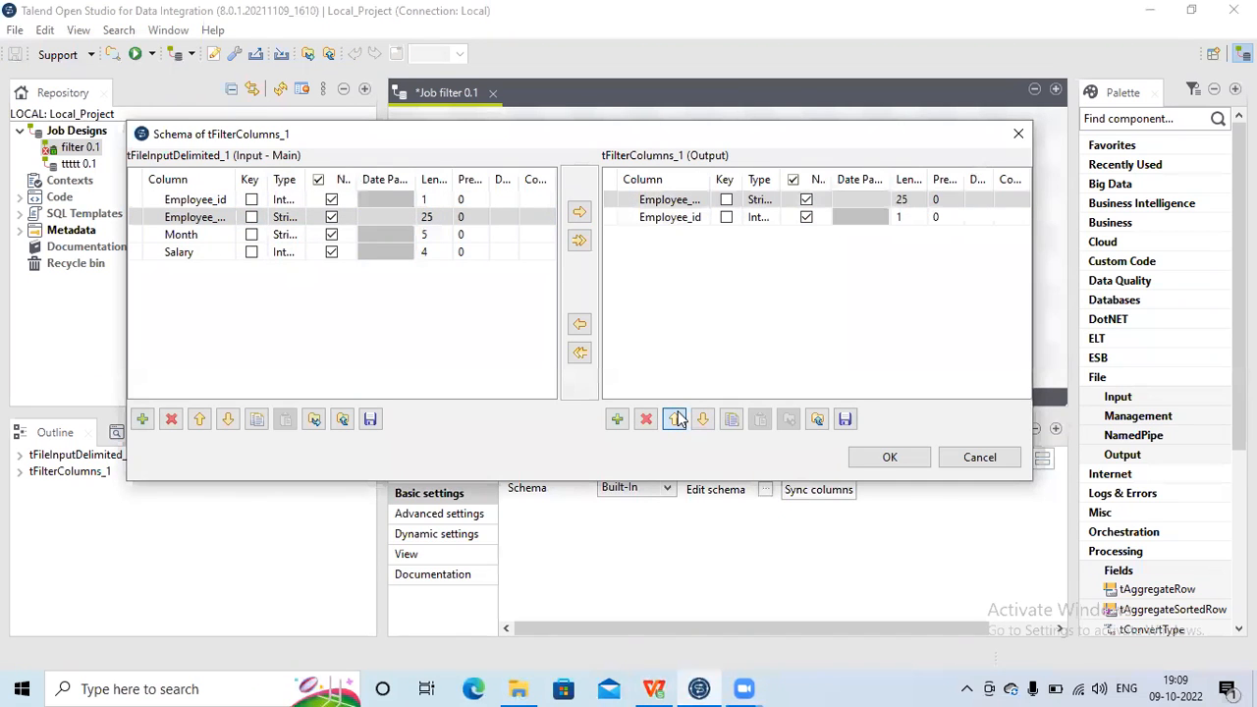
left_click(632, 281)
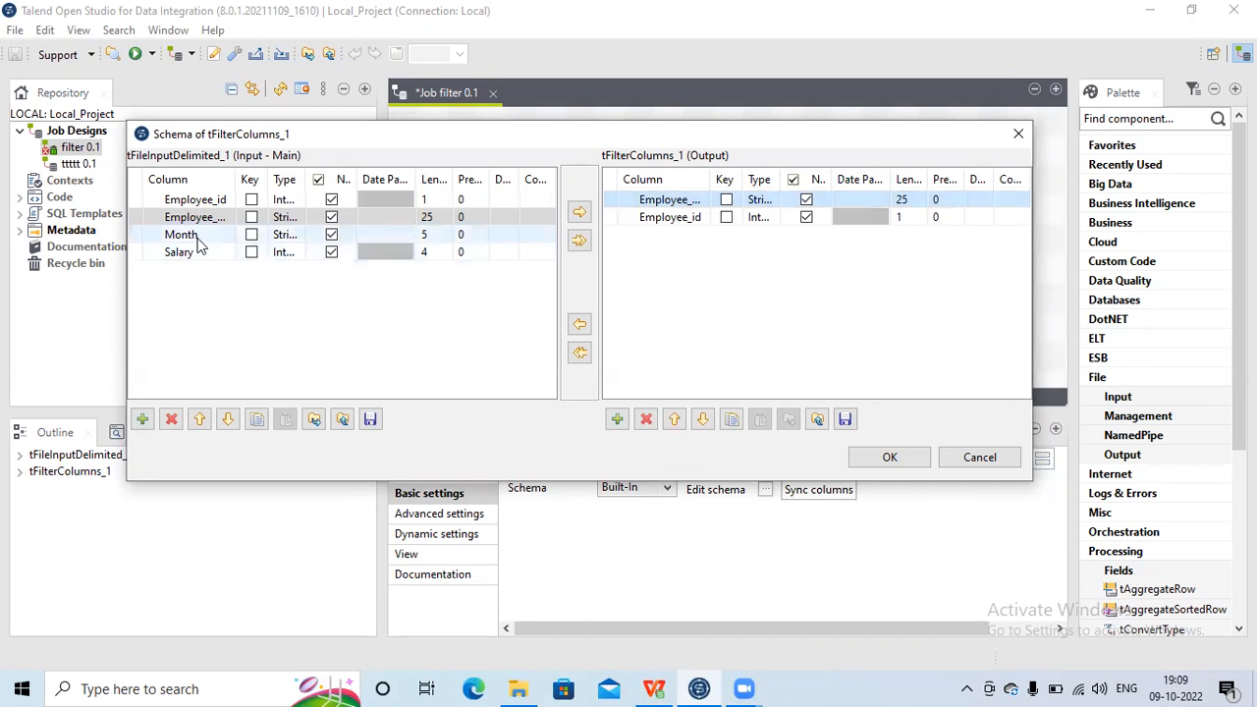
Step: Copy the Salary column from the input schema to the output schema
left_click(200, 257)
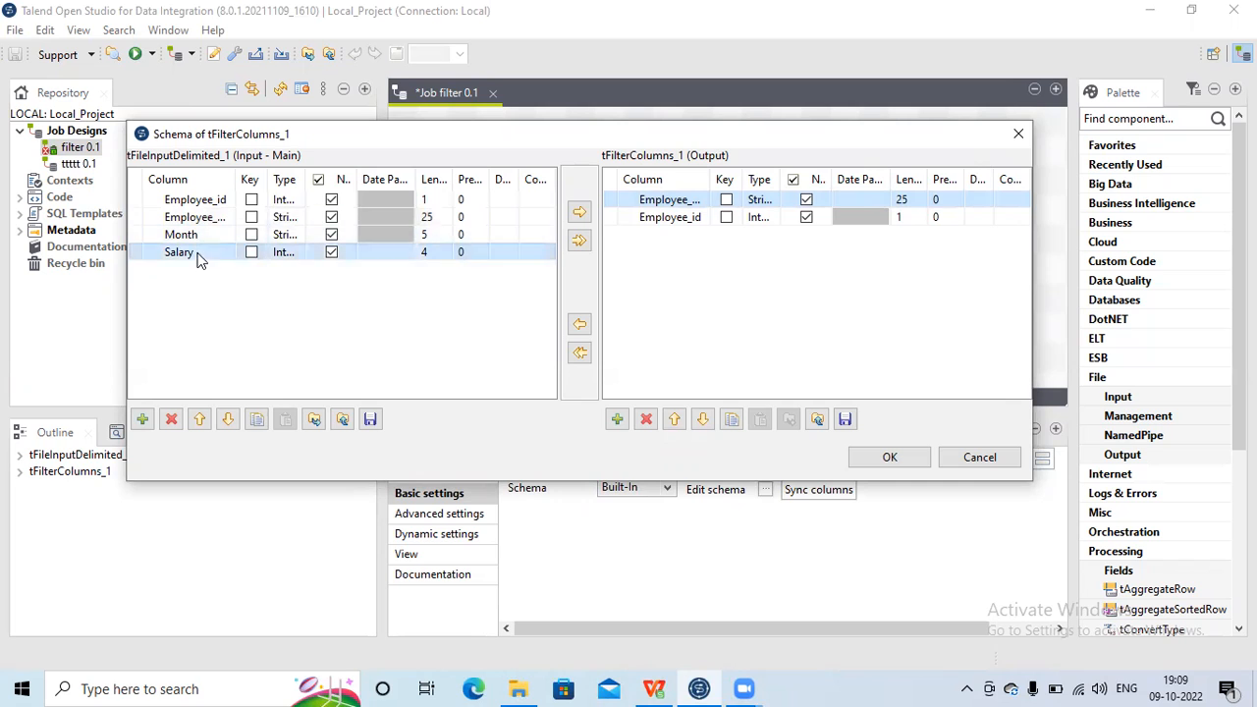
left_click(581, 213)
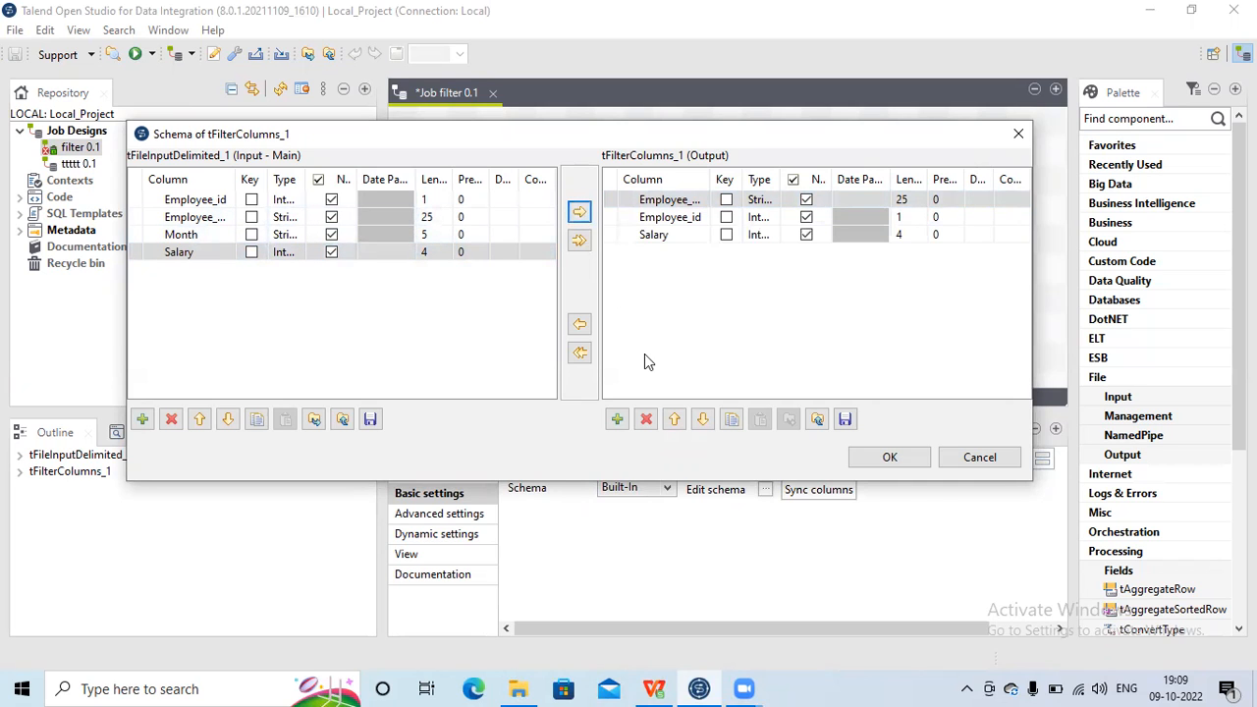
left_click(661, 236)
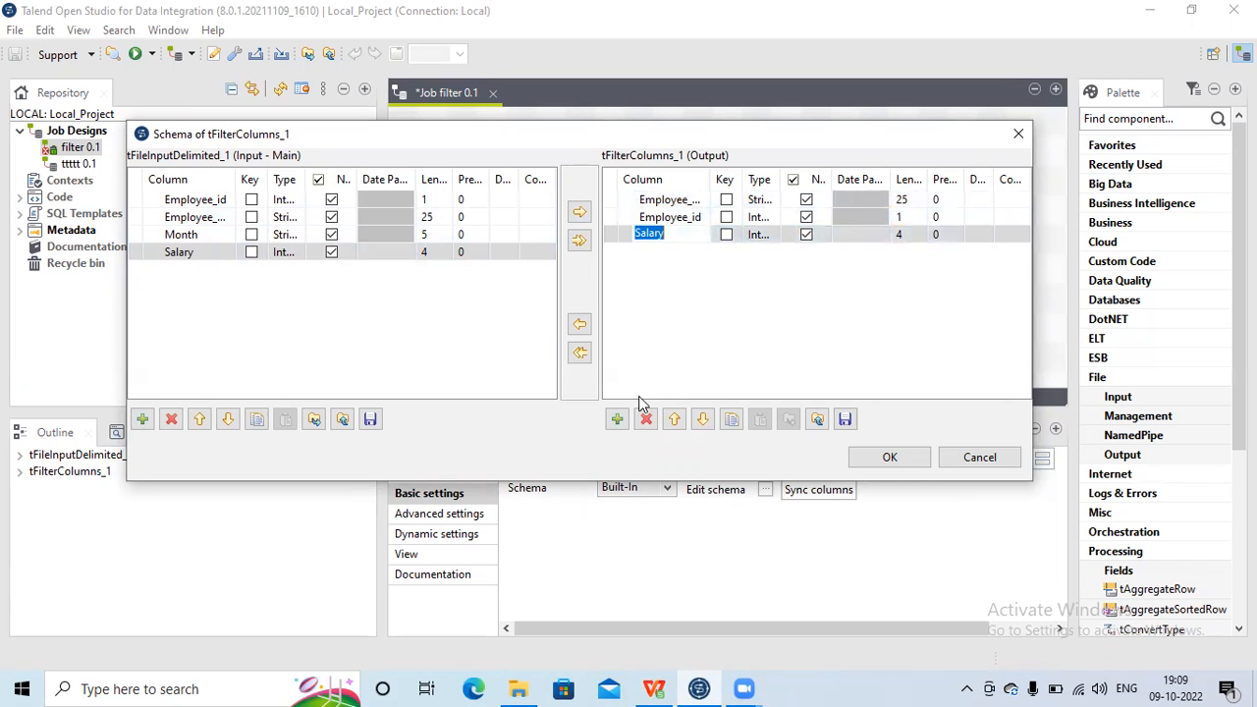
Step: Add a new output column named temp and move it above Salary
left_click(617, 419)
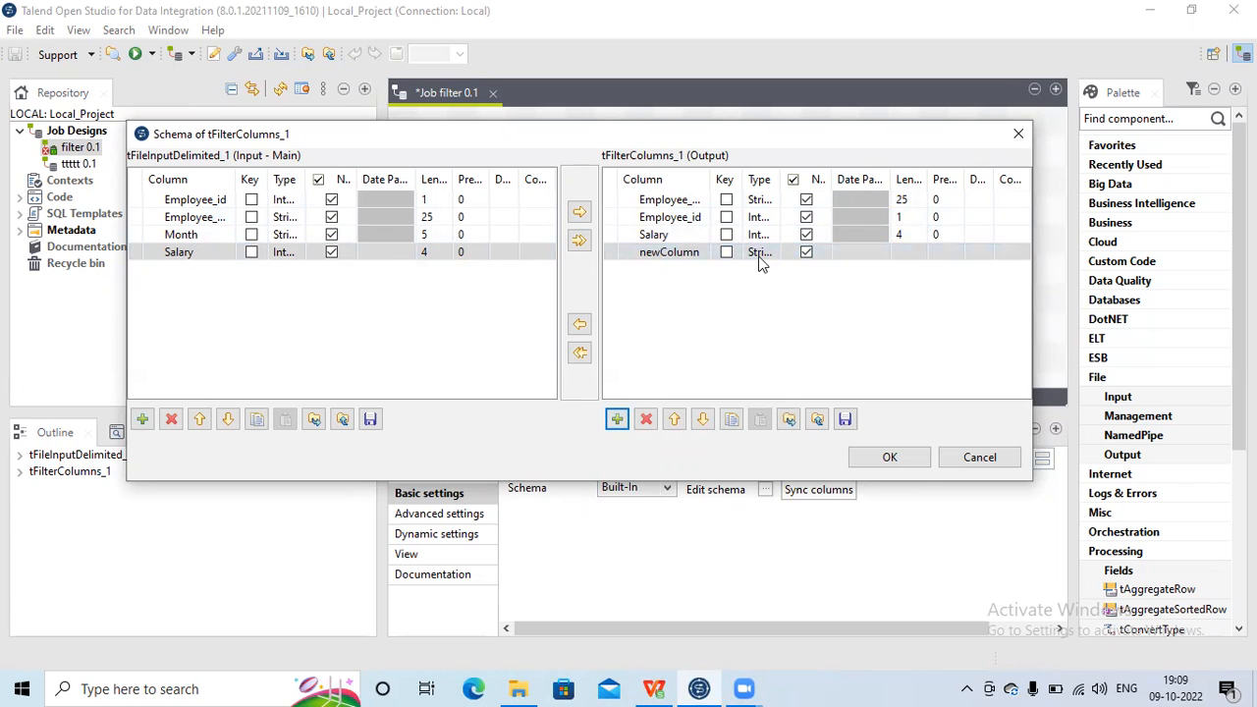
left_click(676, 419)
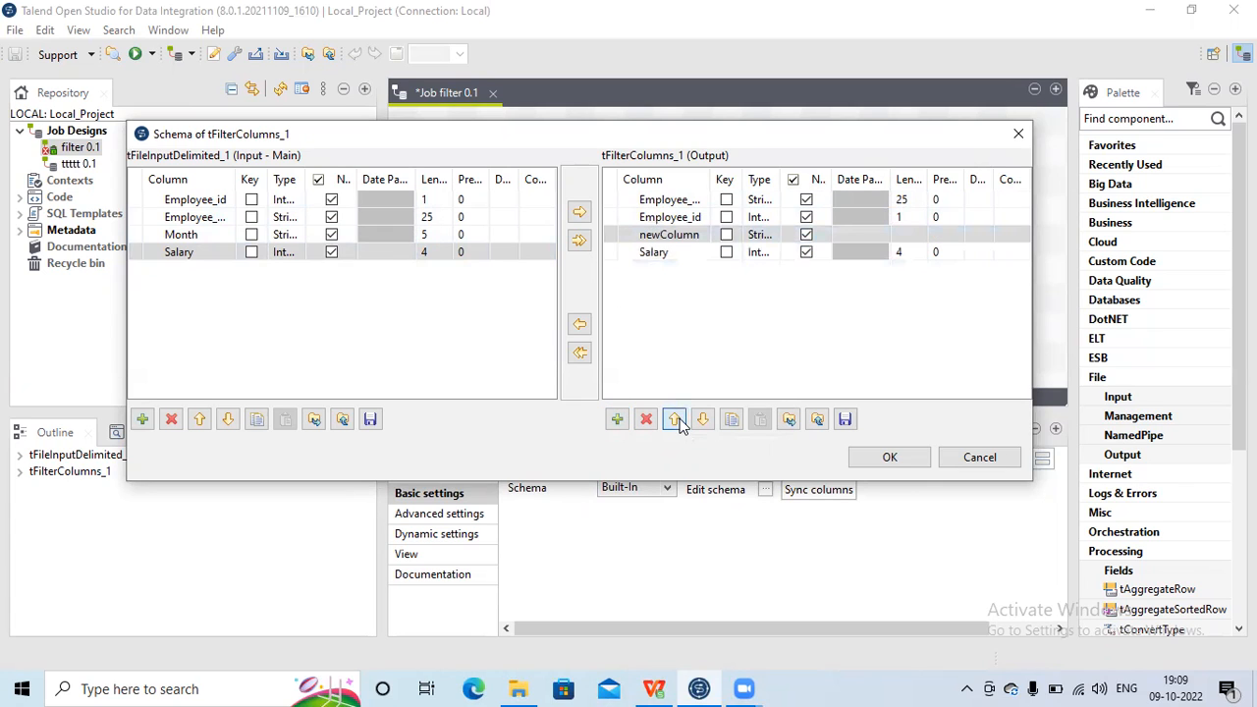
left_click(676, 238)
type("temp")
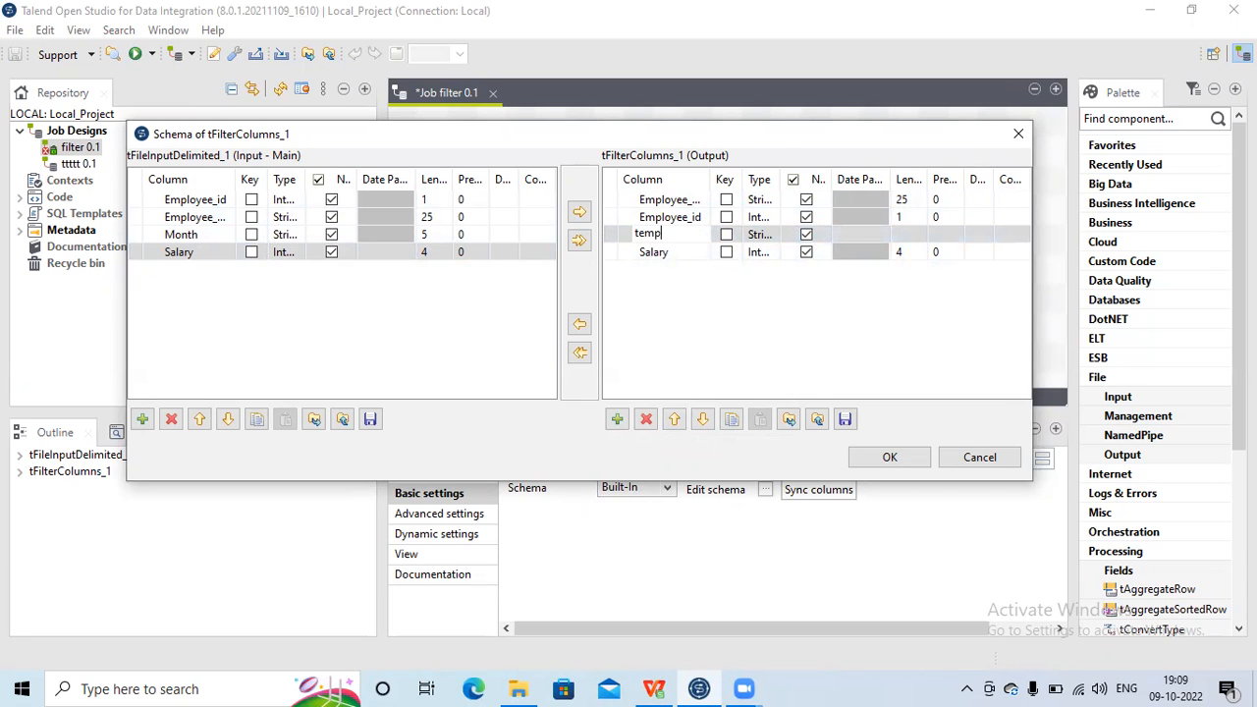
left_click(660, 328)
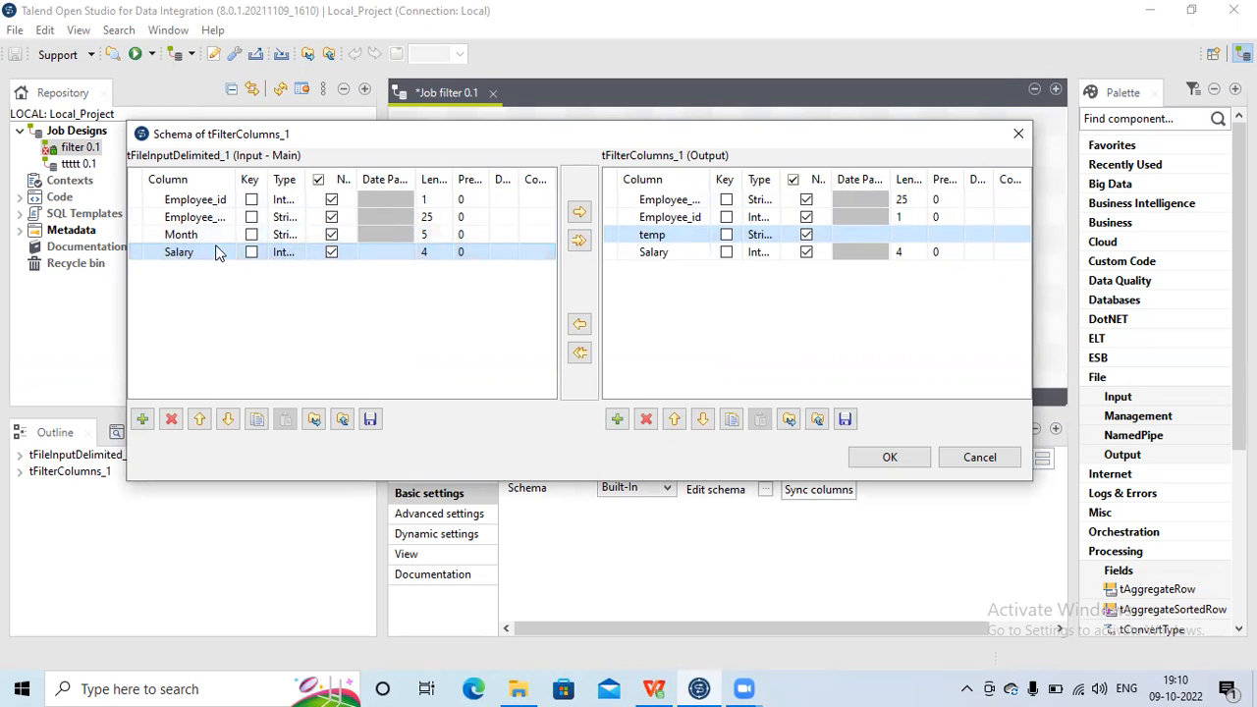
Step: Close the schema editor, add a tLogRow component beside tFilterColumns, and set its mode to Table
left_click(880, 459)
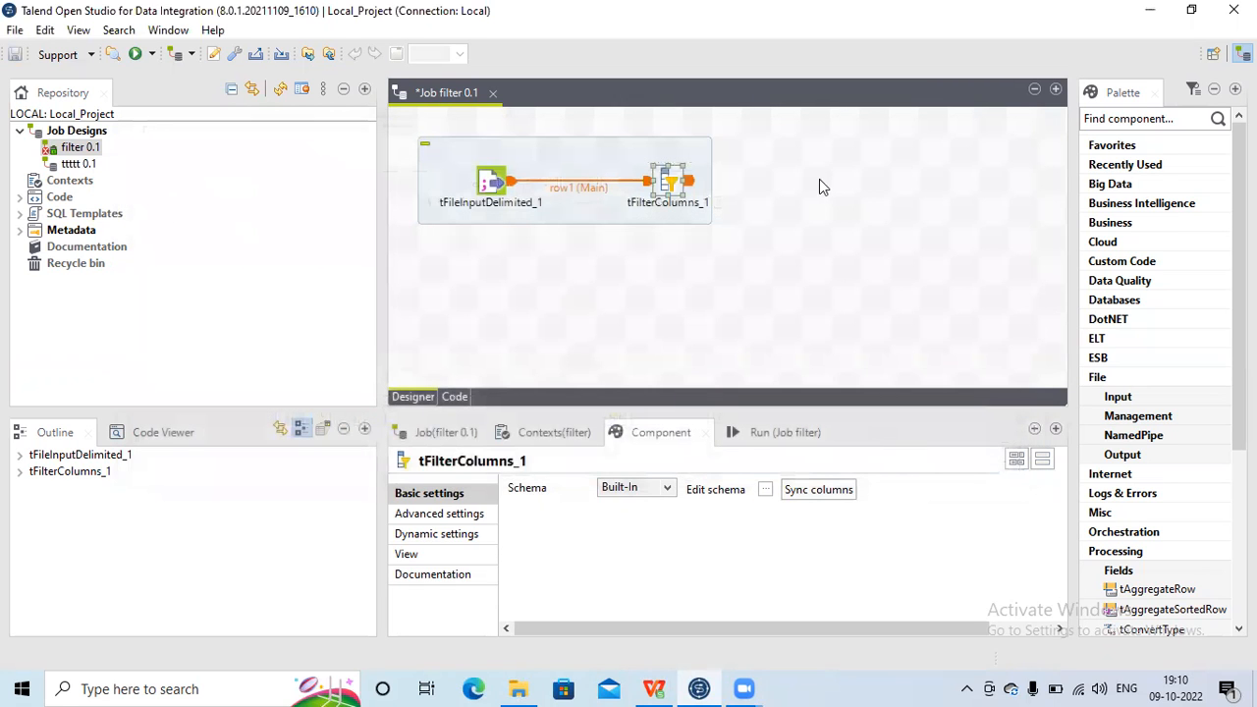
left_click(805, 175)
type("tlogro")
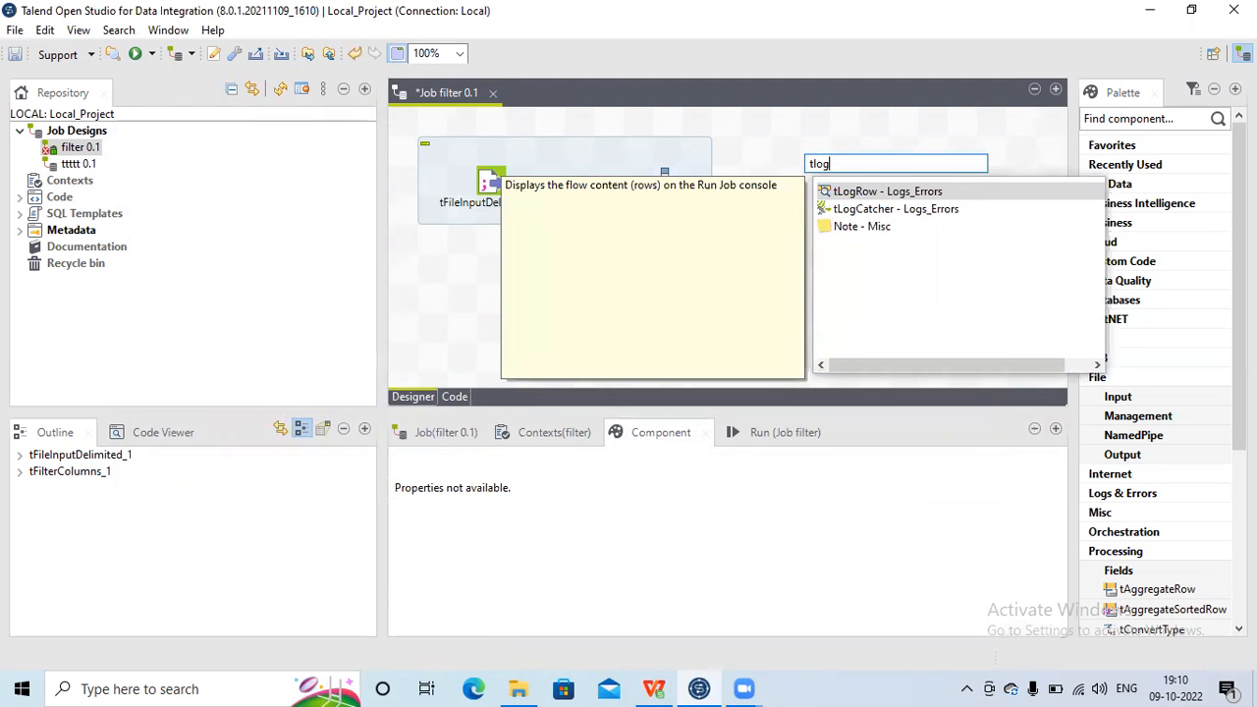
left_click(831, 192)
double_click(835, 193)
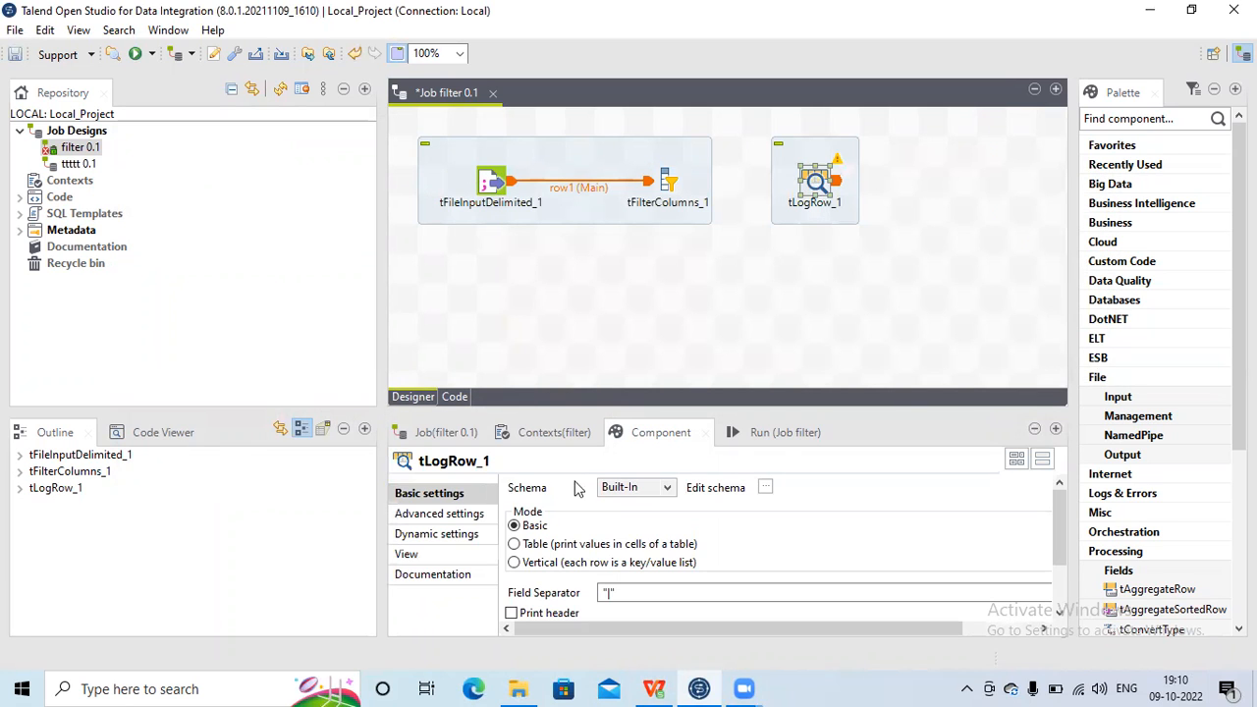
left_click(515, 546)
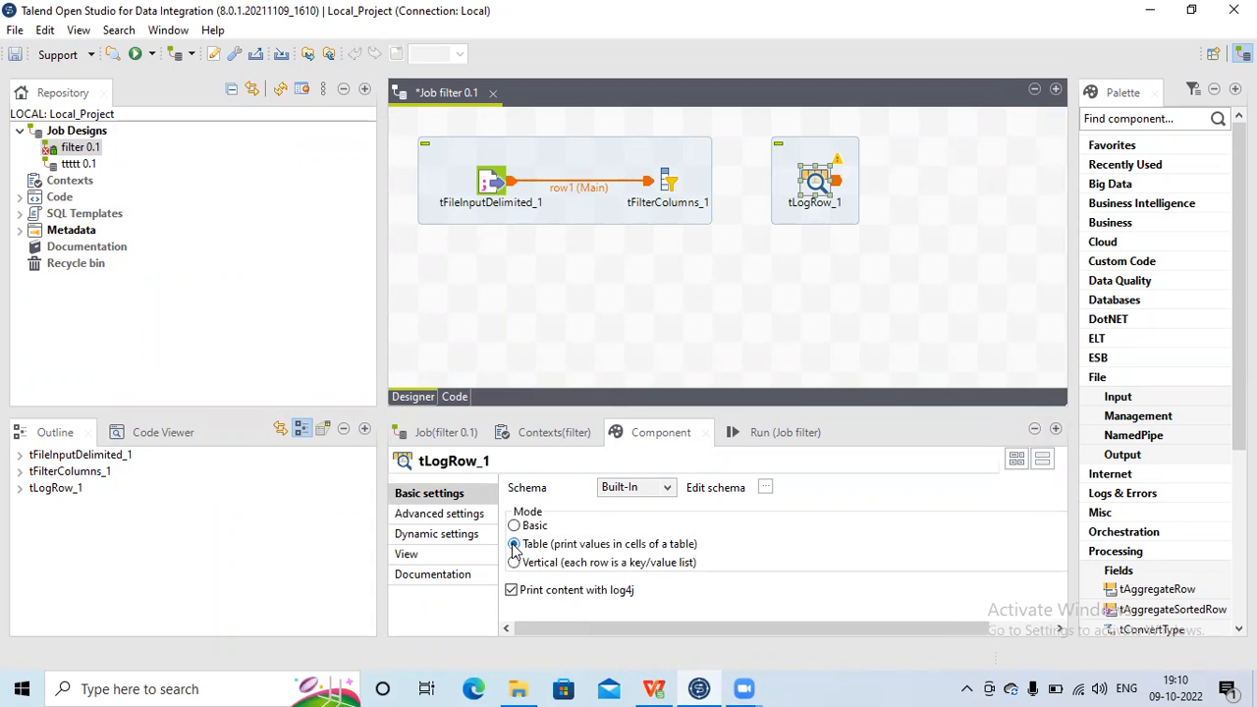
Step: Connect tFilterColumns to tLogRow with a Main row
right_click(667, 186)
mouse_move(718, 194)
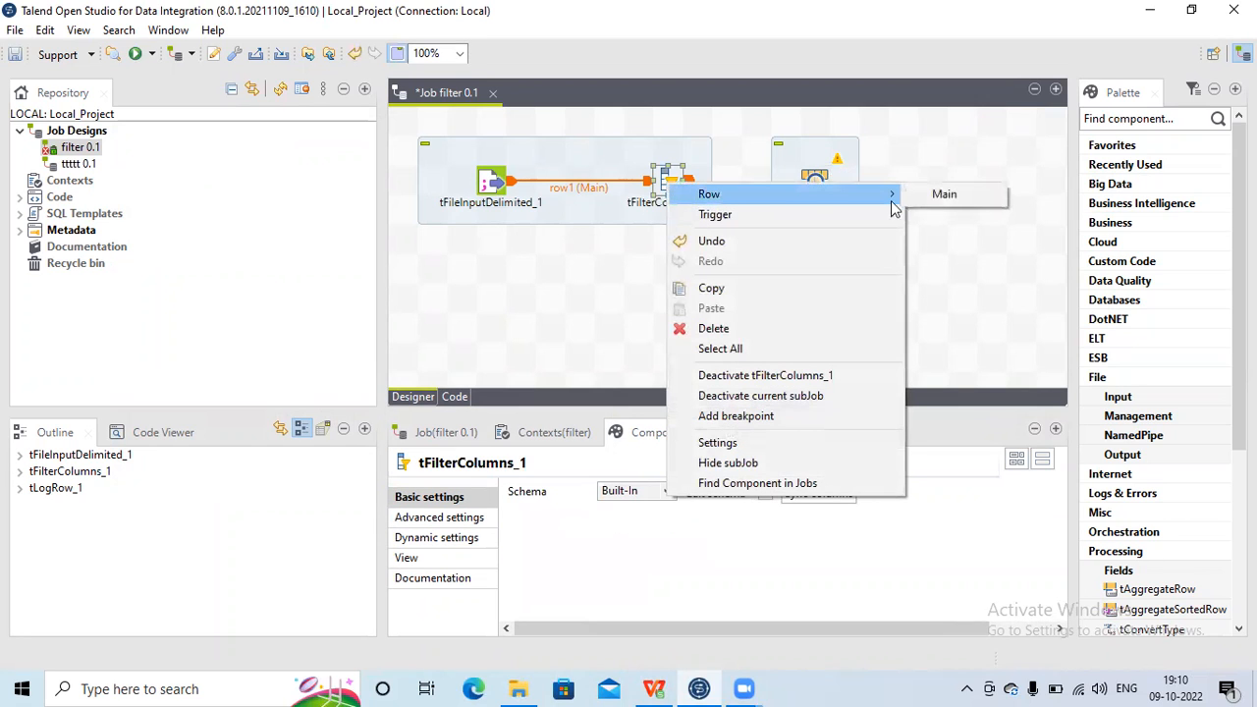
left_click(940, 196)
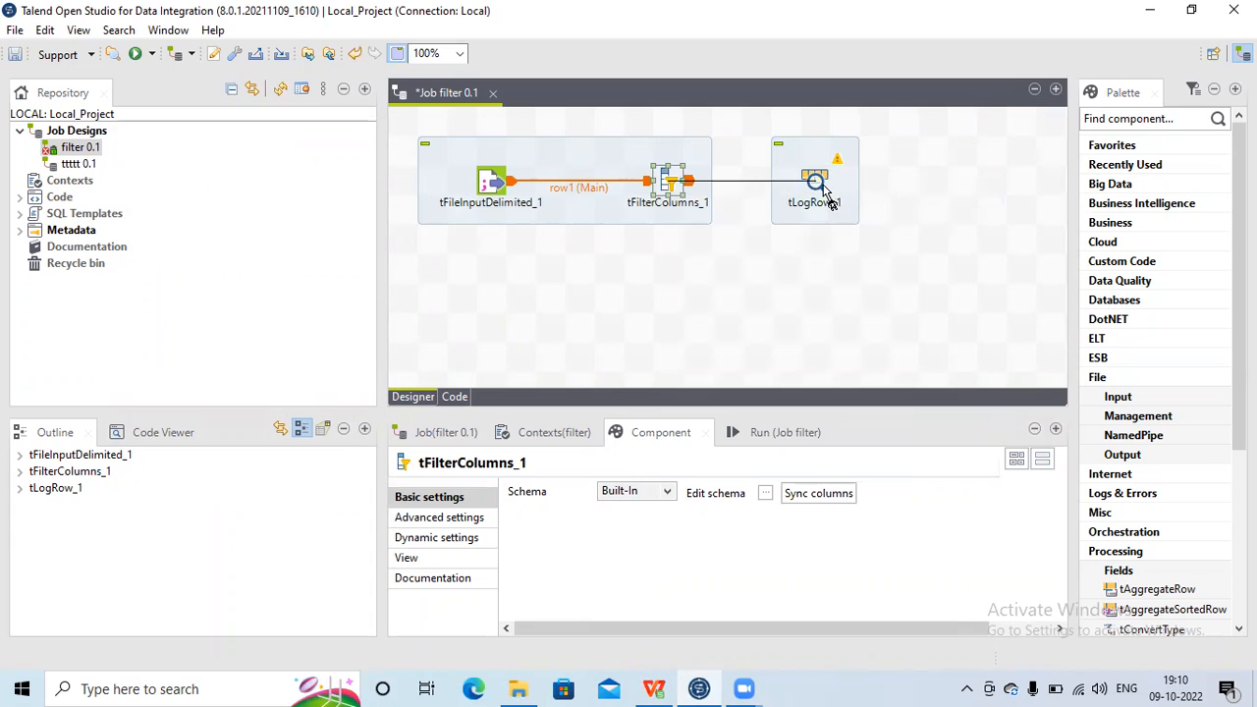
left_click(825, 192)
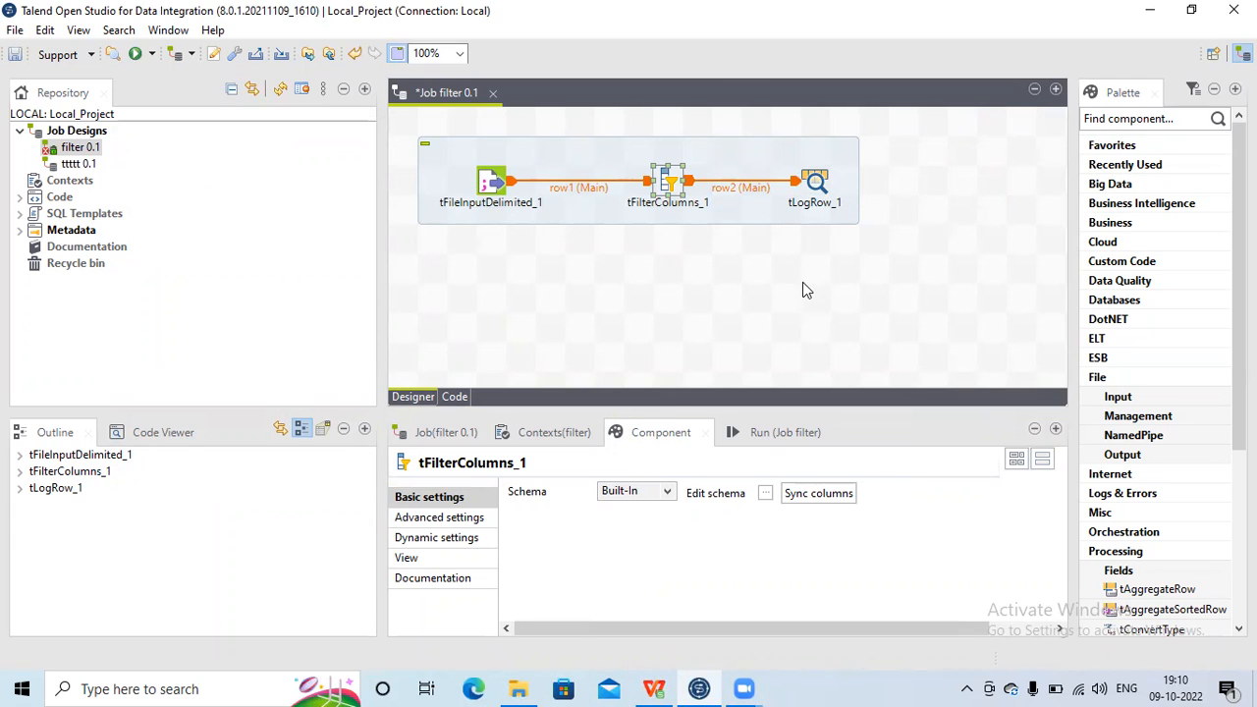
Step: Run the job and maximize the run console
left_click(771, 432)
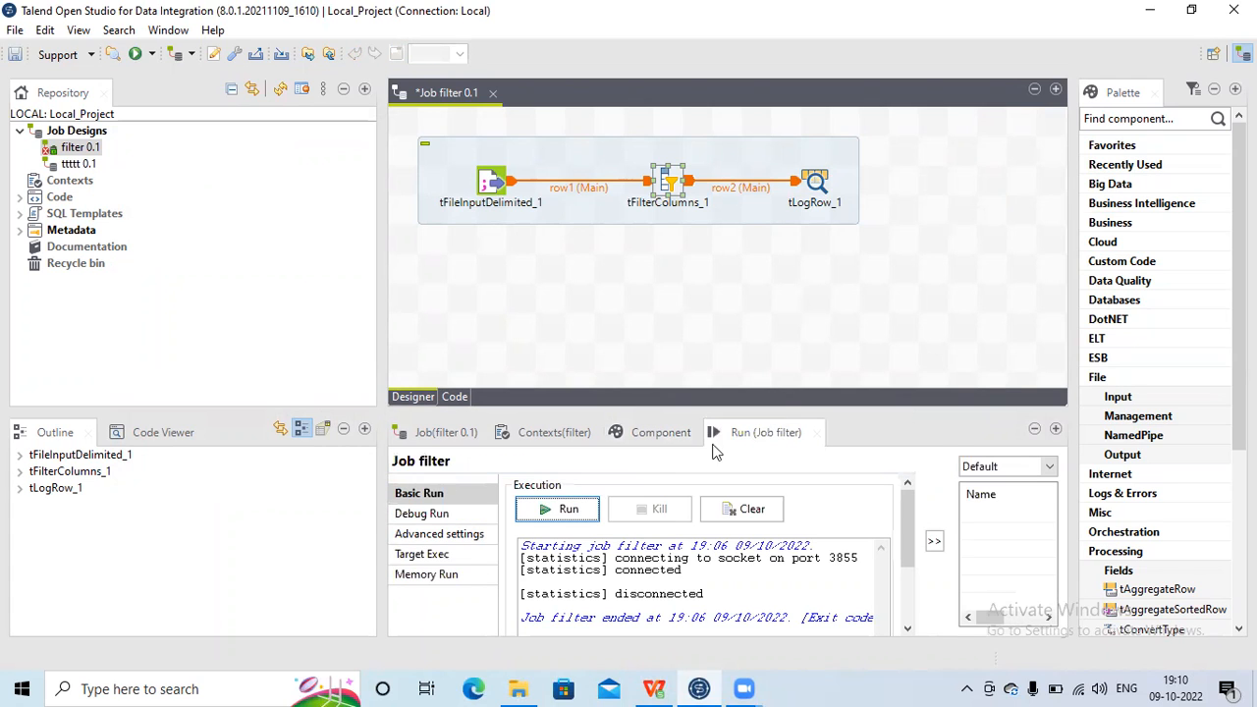
left_click(574, 510)
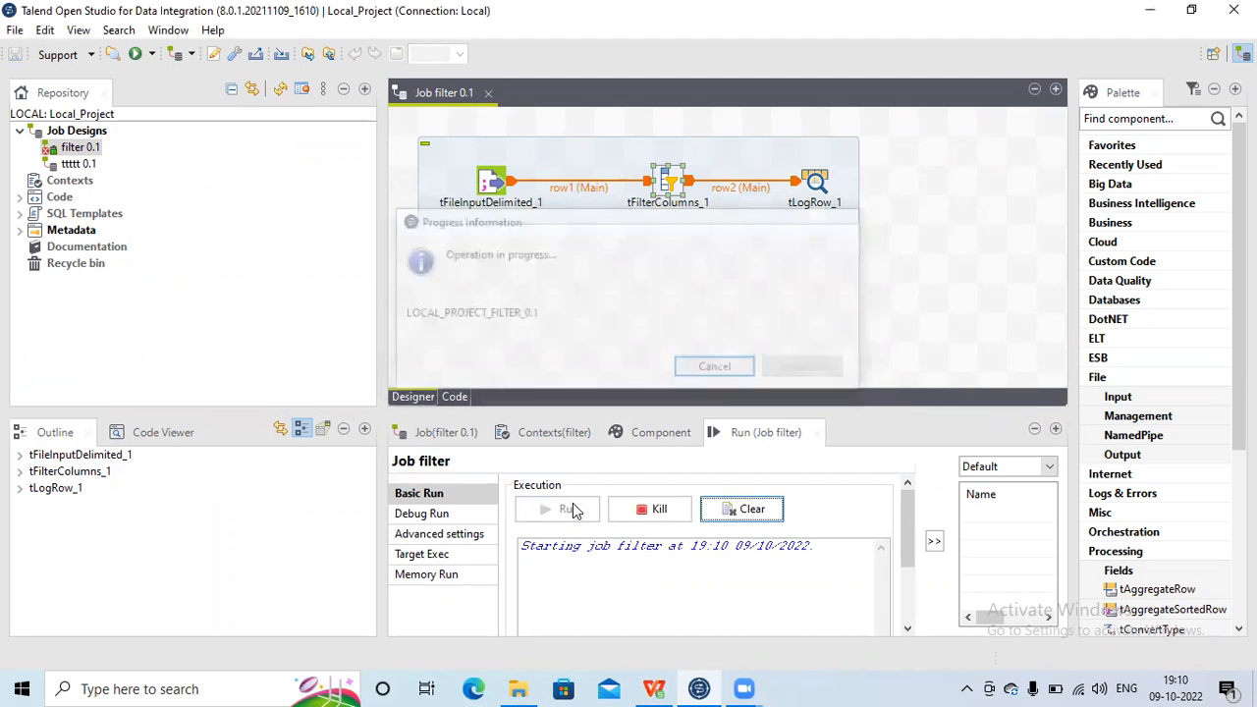
double_click(771, 437)
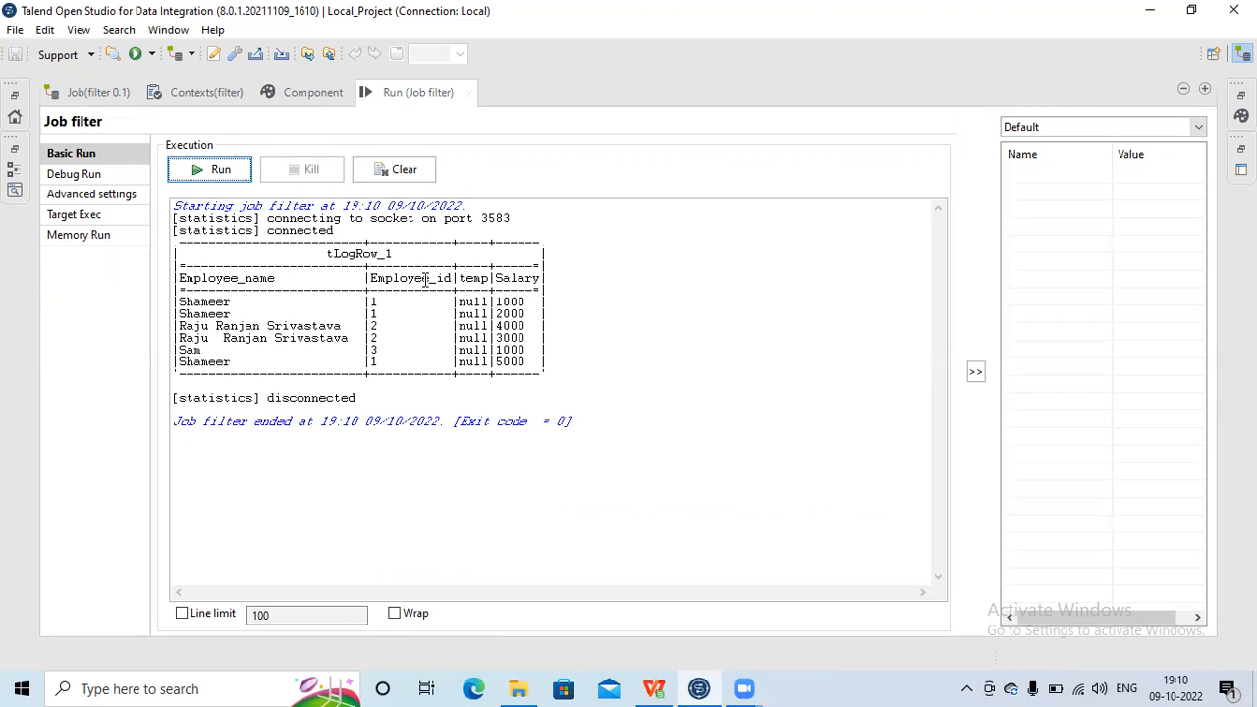
Step: Compare the console output columns with the original EmployeeSalary.csv opened in WPS Office, then restore the run panel
left_click(654, 688)
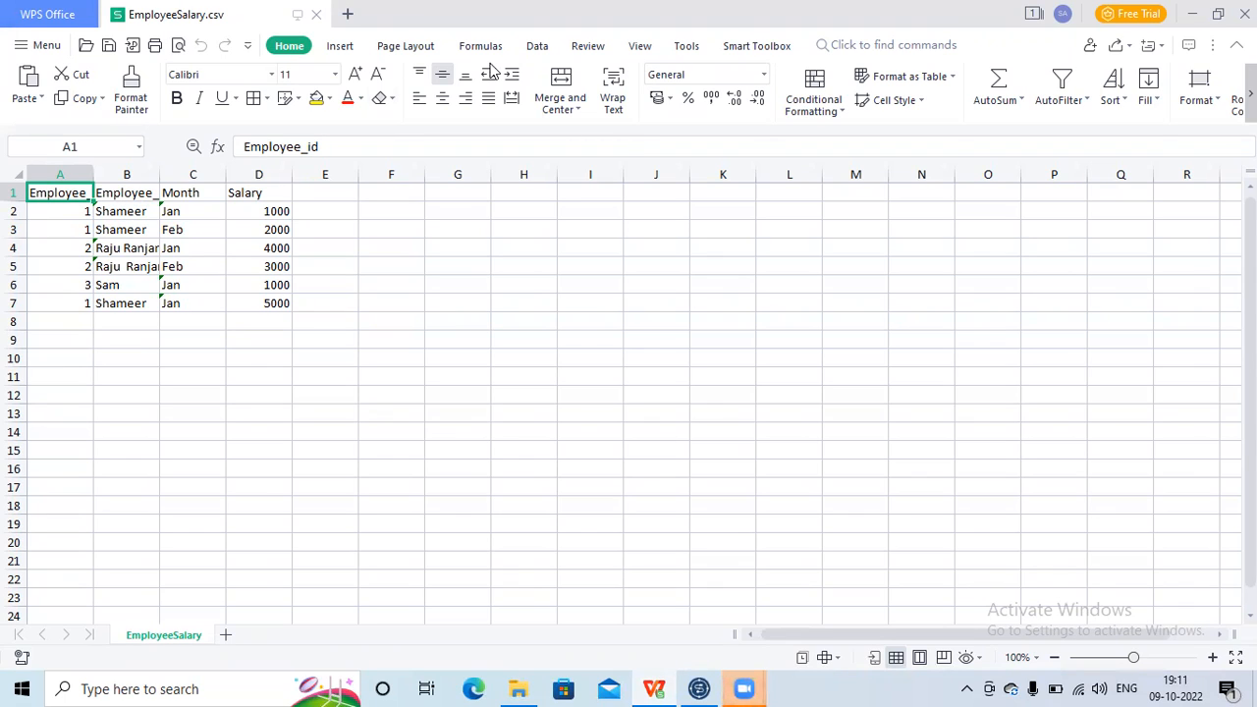
left_click(1189, 16)
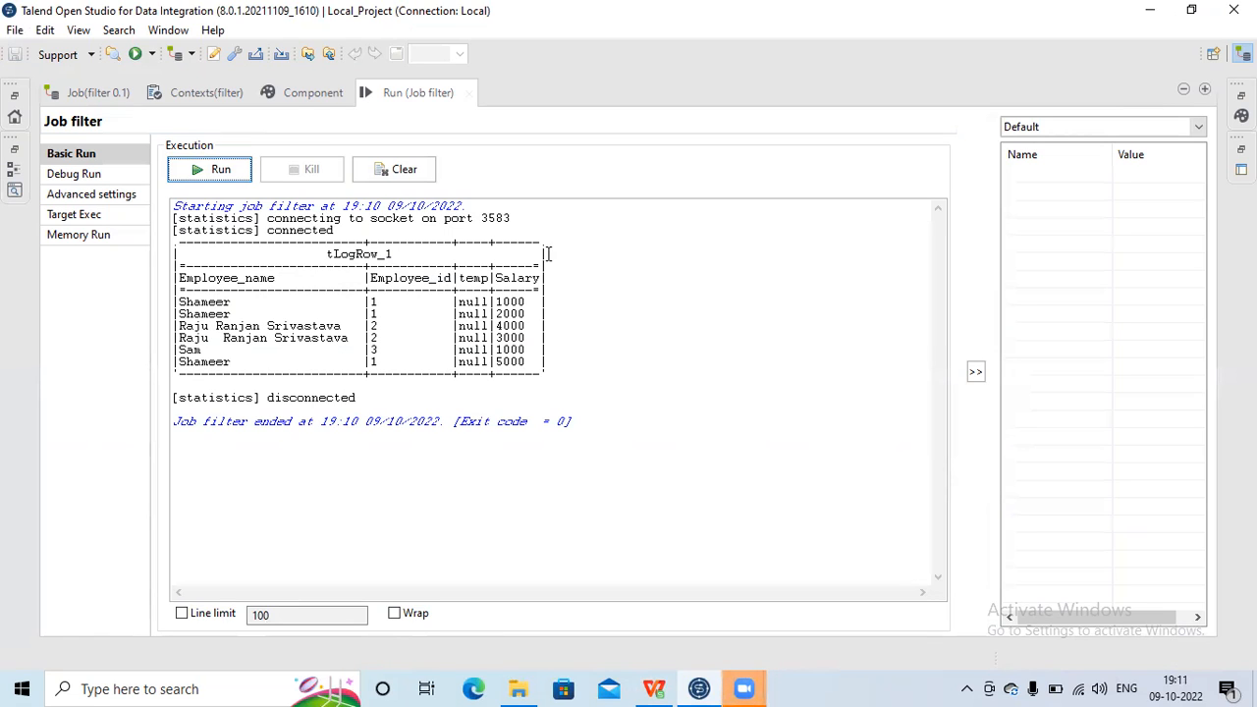
double_click(473, 280)
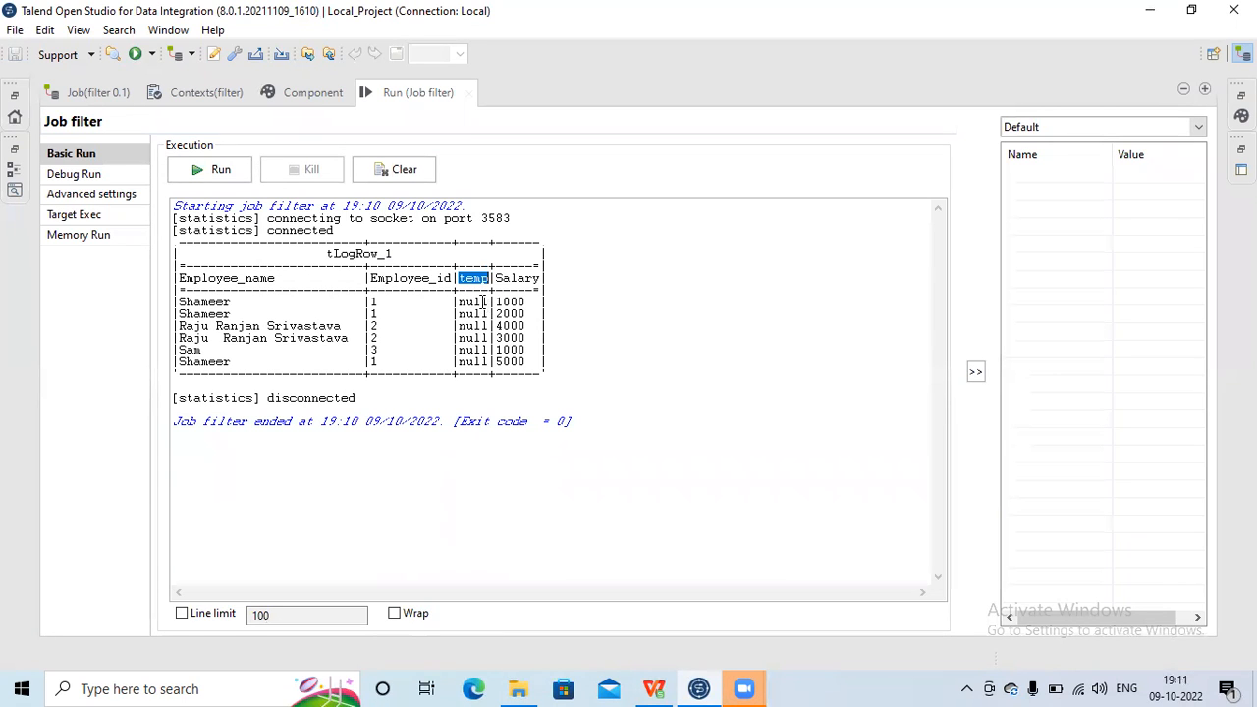
left_click(483, 301)
double_click(525, 278)
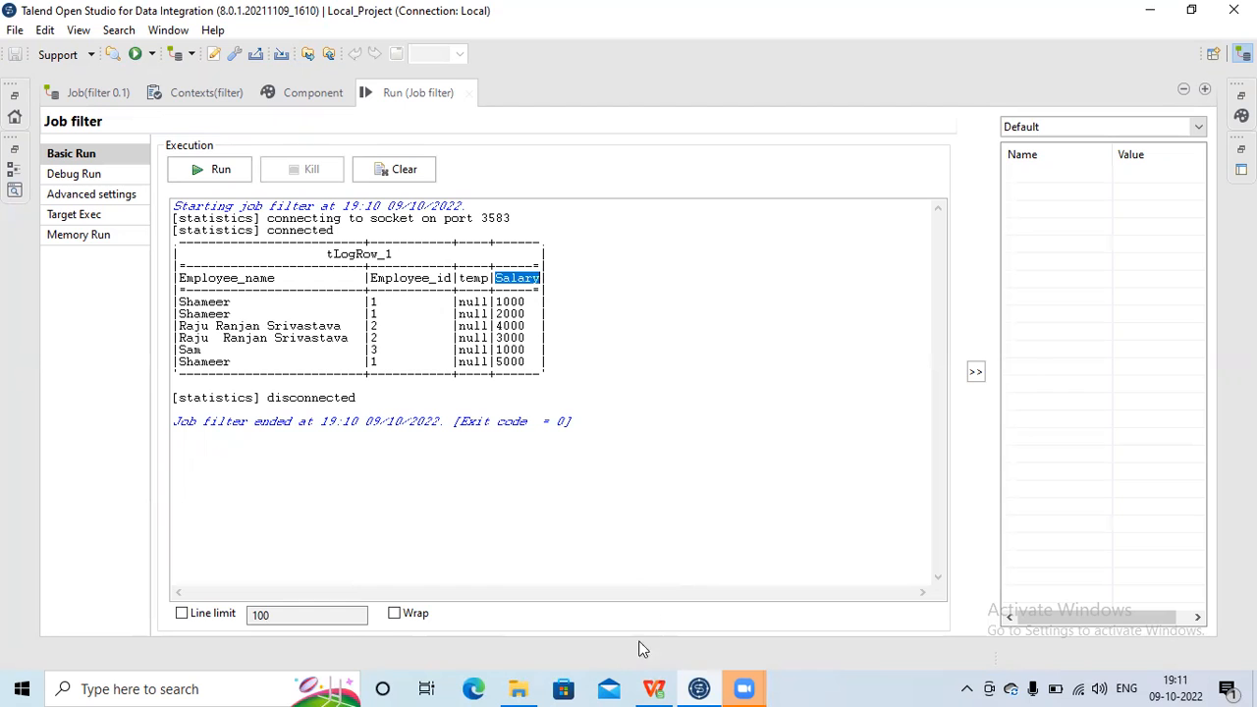
left_click(654, 688)
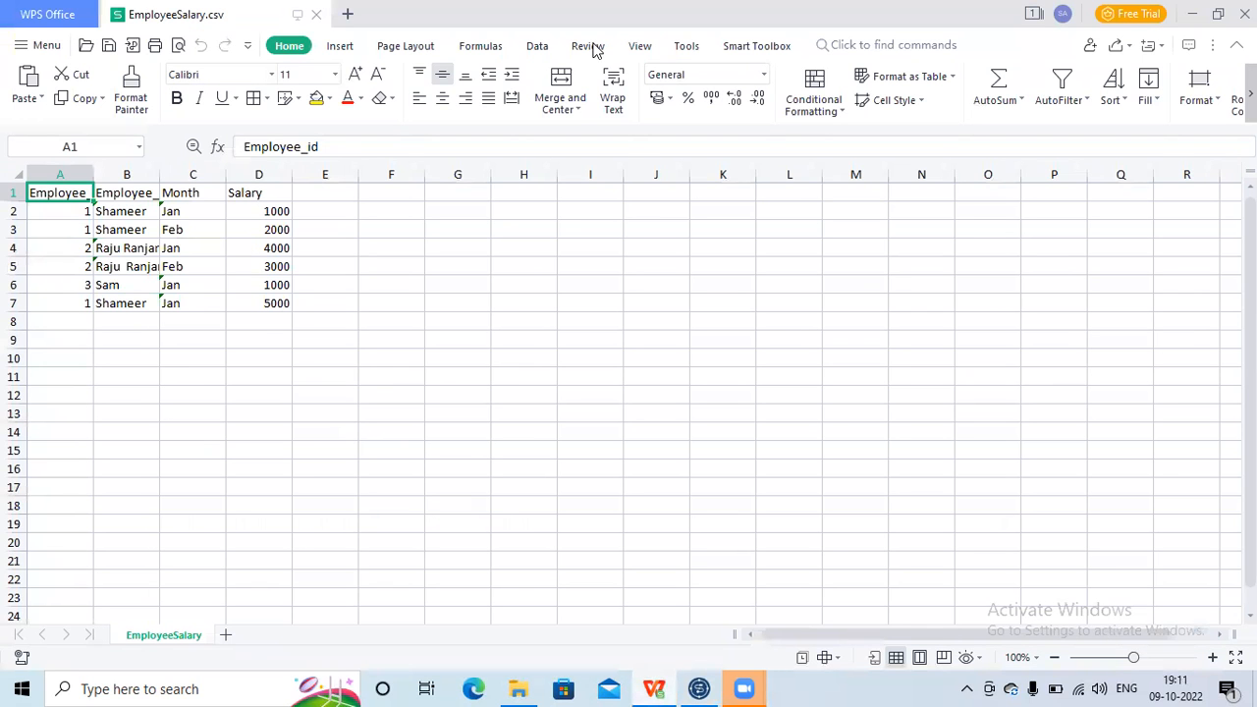
left_click(1190, 14)
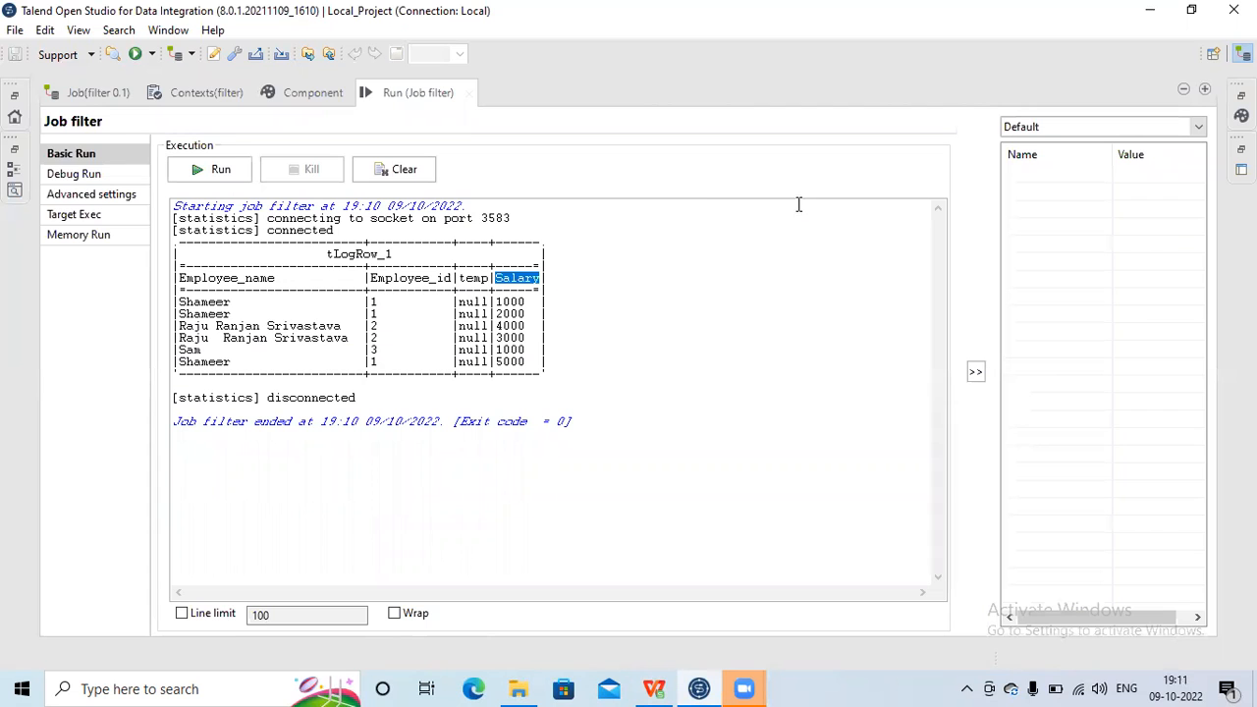
double_click(427, 90)
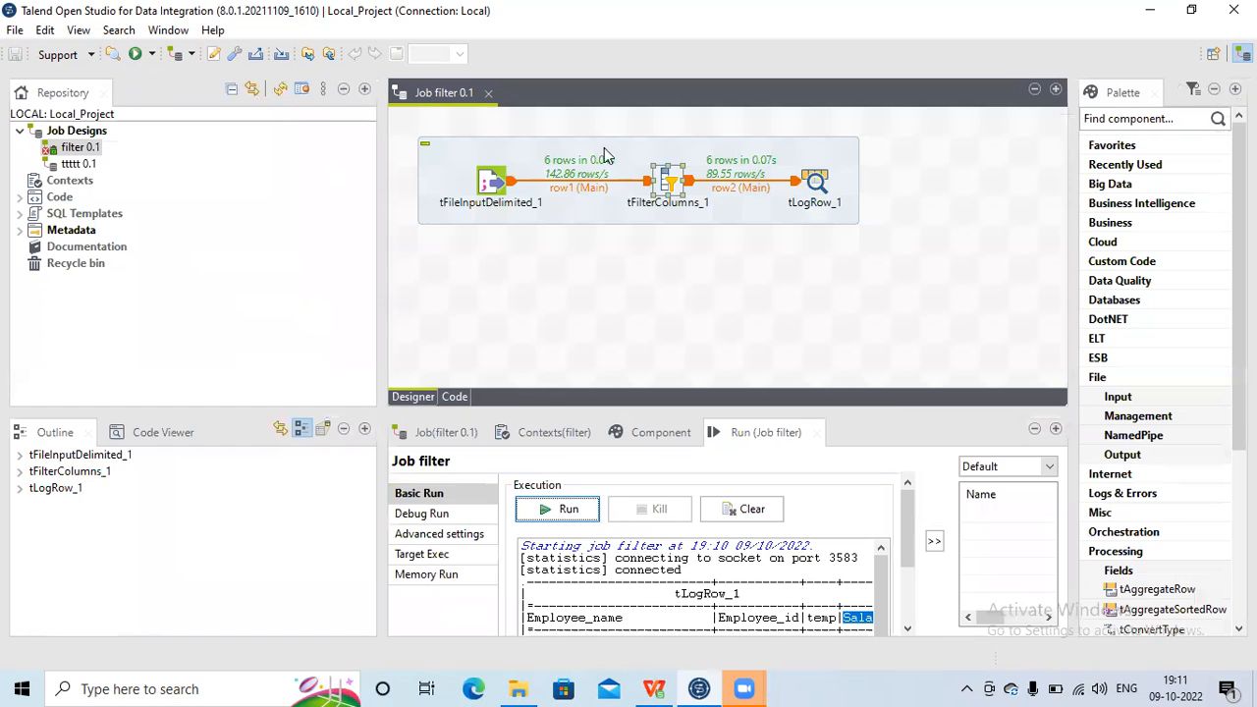